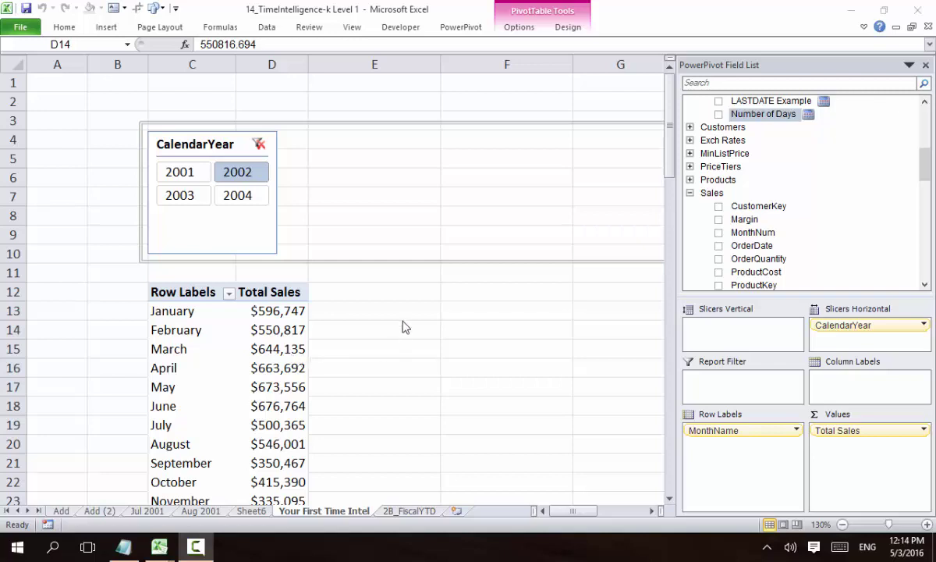
# Step: Replace MonthName with the Sales table's OrderDate field in the PivotTable's row labels
pyautogui.click(278, 332)
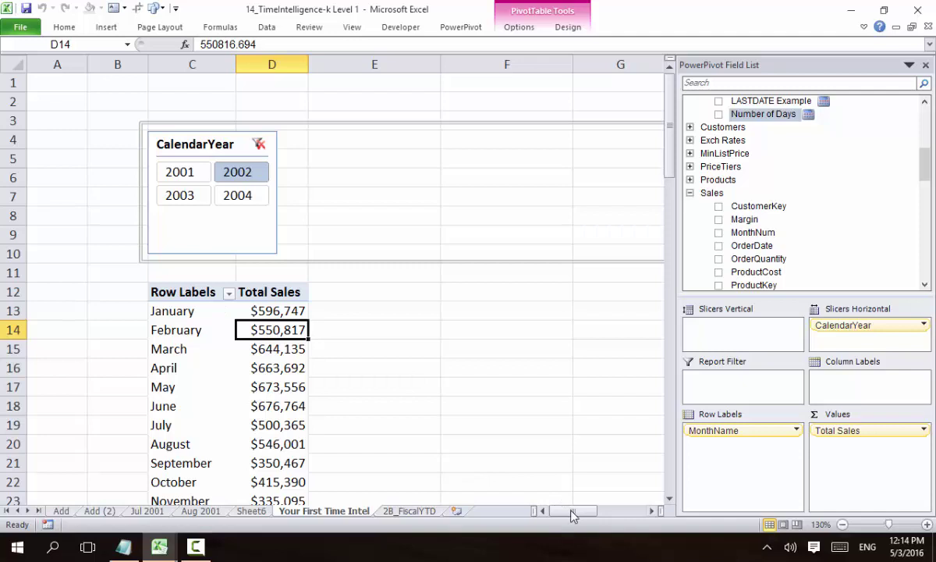
pyautogui.scroll(-4, 250, 375)
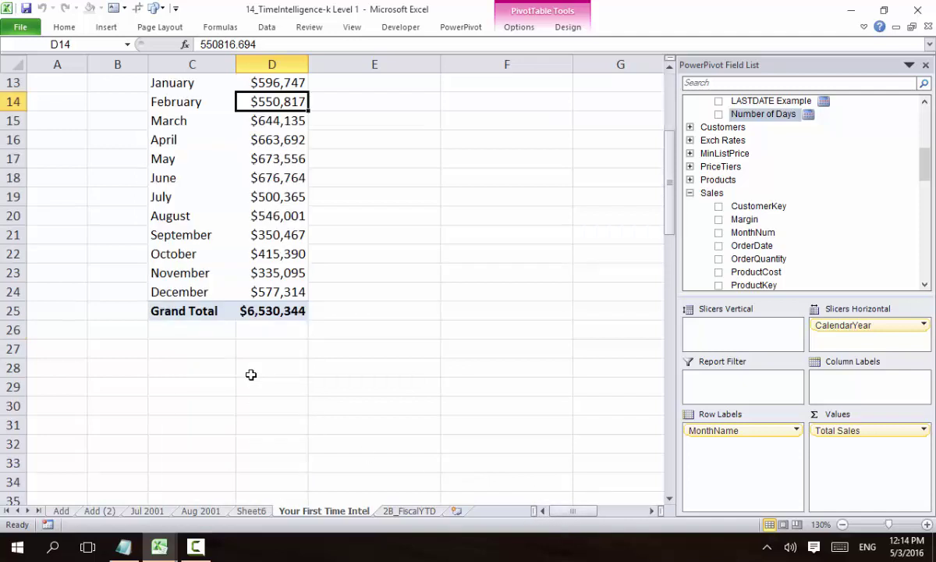
pyautogui.scroll(4, 250, 376)
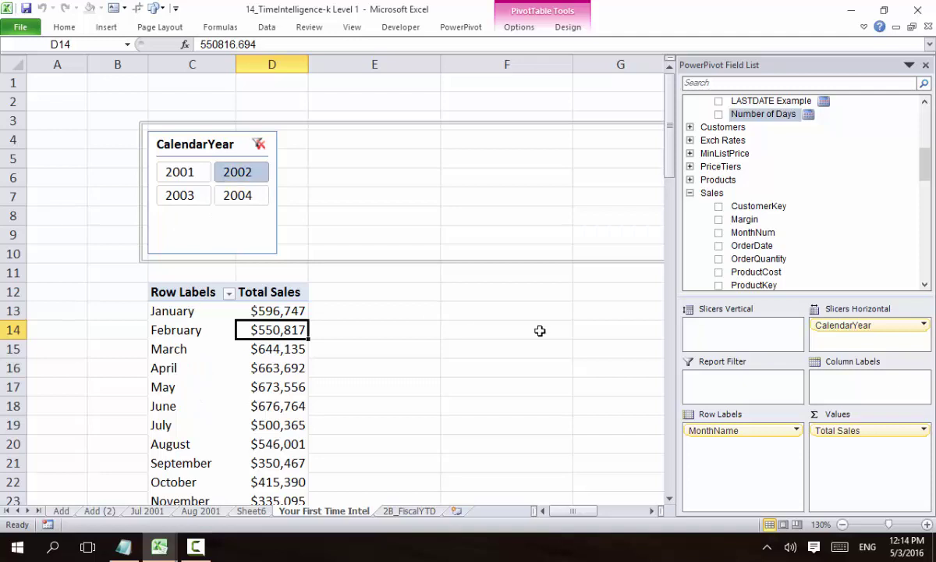
pyautogui.moveTo(702, 434); pyautogui.dragTo(577, 434)
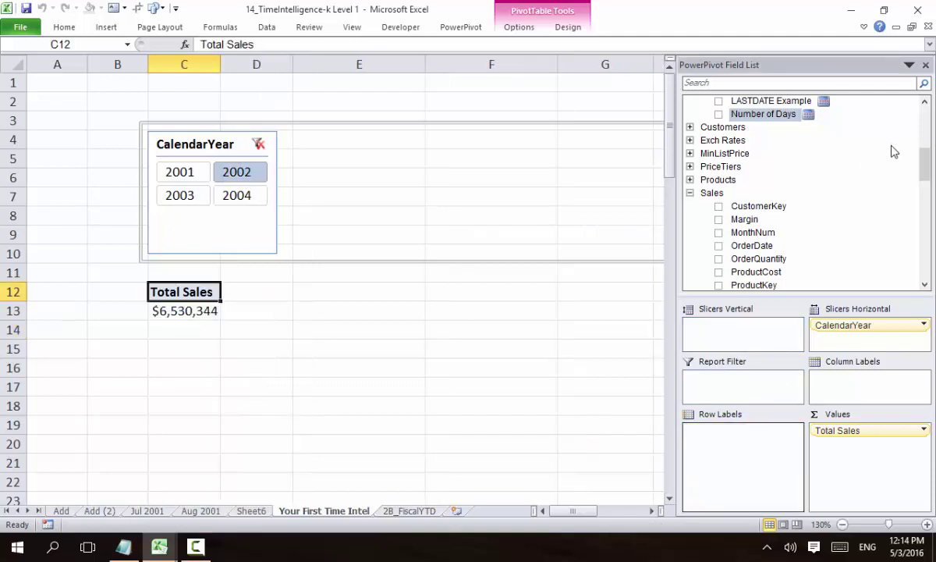
pyautogui.moveTo(925, 170); pyautogui.dragTo(872, 174)
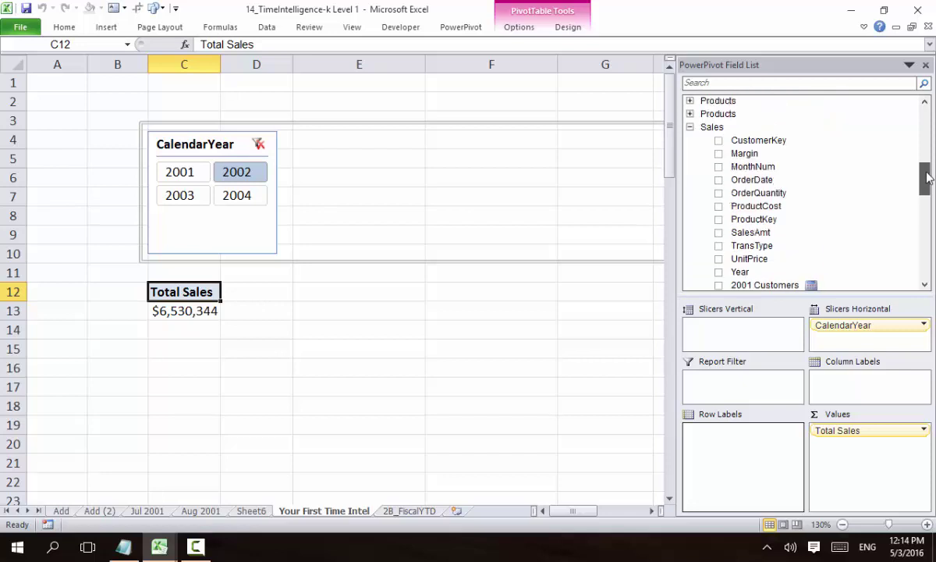
pyautogui.click(752, 182)
pyautogui.moveTo(752, 184); pyautogui.dragTo(721, 449)
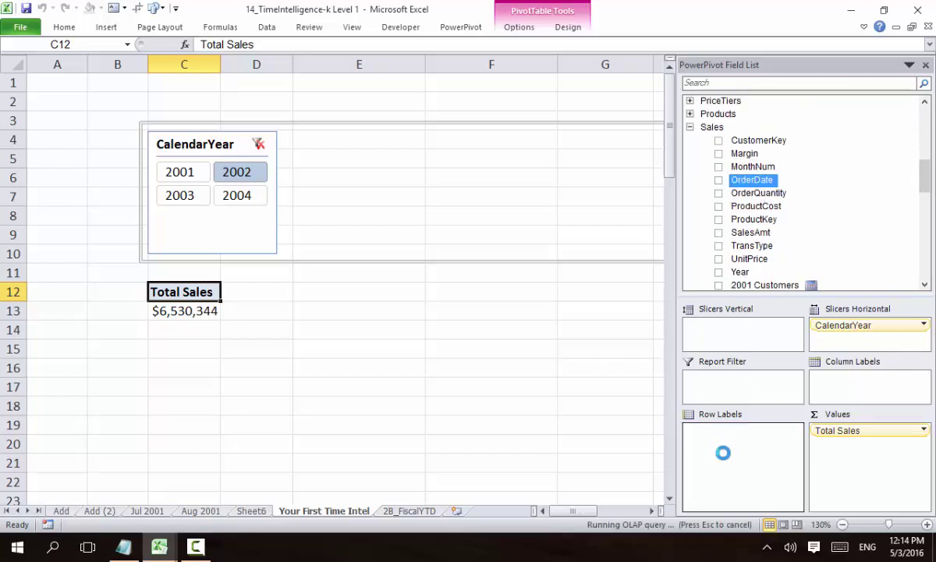
# Step: Check whether grouping is available for the OrderDate row labels
pyautogui.click(190, 329)
pyautogui.click(187, 329)
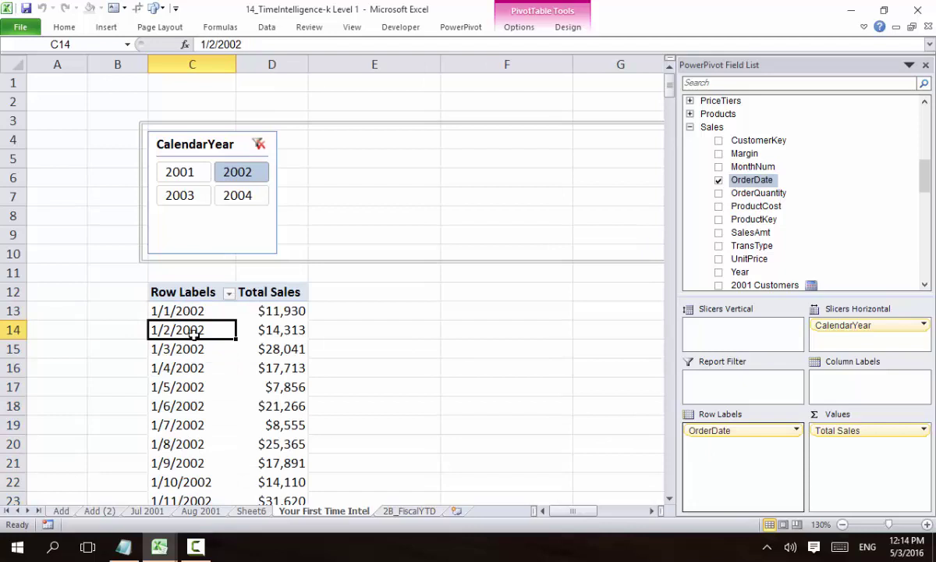
pyautogui.rightClick(193, 331)
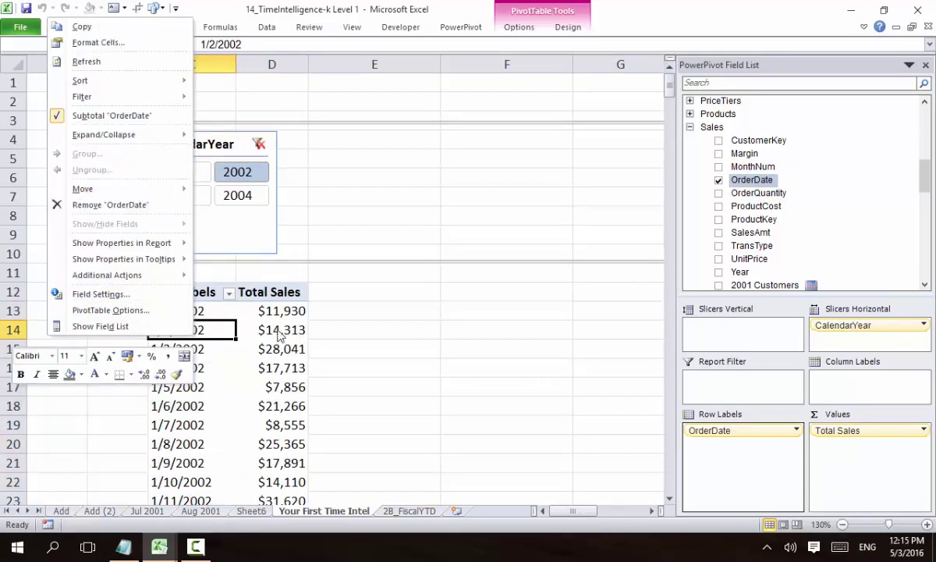
# Step: Remove OrderDate from the row labels and put the Calendar table's MonthName there instead
pyautogui.moveTo(714, 430); pyautogui.dragTo(629, 431)
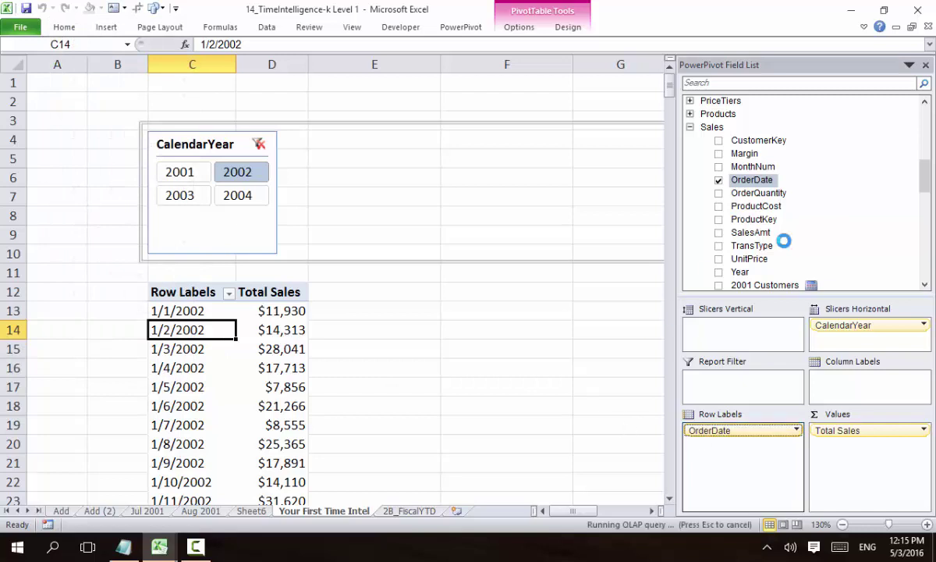
pyautogui.moveTo(921, 178); pyautogui.dragTo(925, 116)
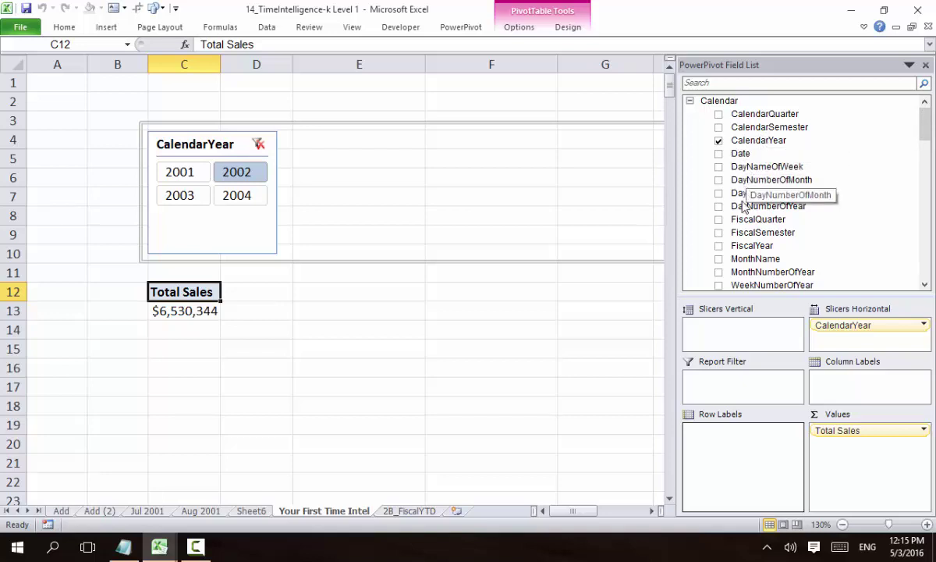
pyautogui.click(737, 261)
pyautogui.moveTo(738, 264); pyautogui.dragTo(730, 434)
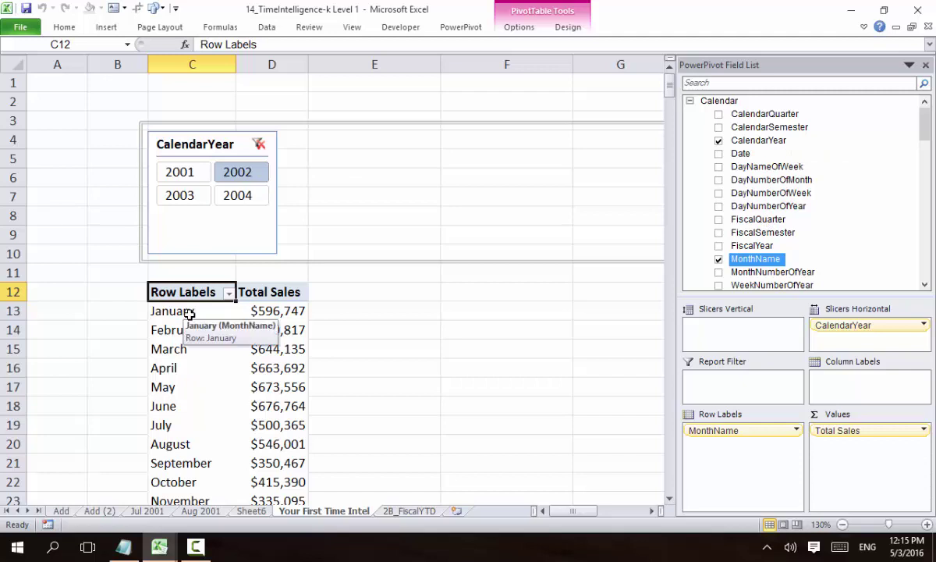
# Step: Try WeekNumberOfYear nested beneath MonthName in the row labels and remove it again
pyautogui.click(754, 284)
pyautogui.moveTo(756, 276); pyautogui.dragTo(700, 438)
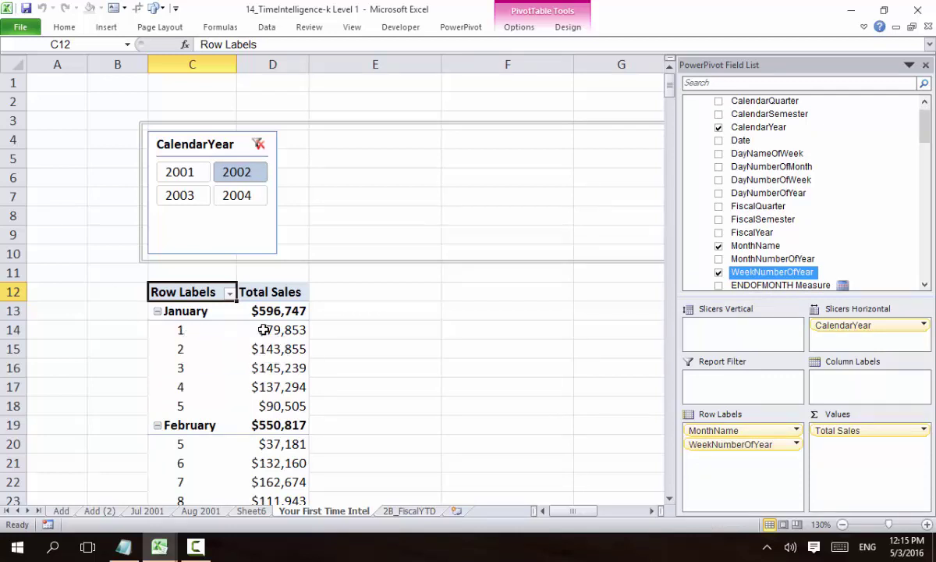
pyautogui.moveTo(264, 330)
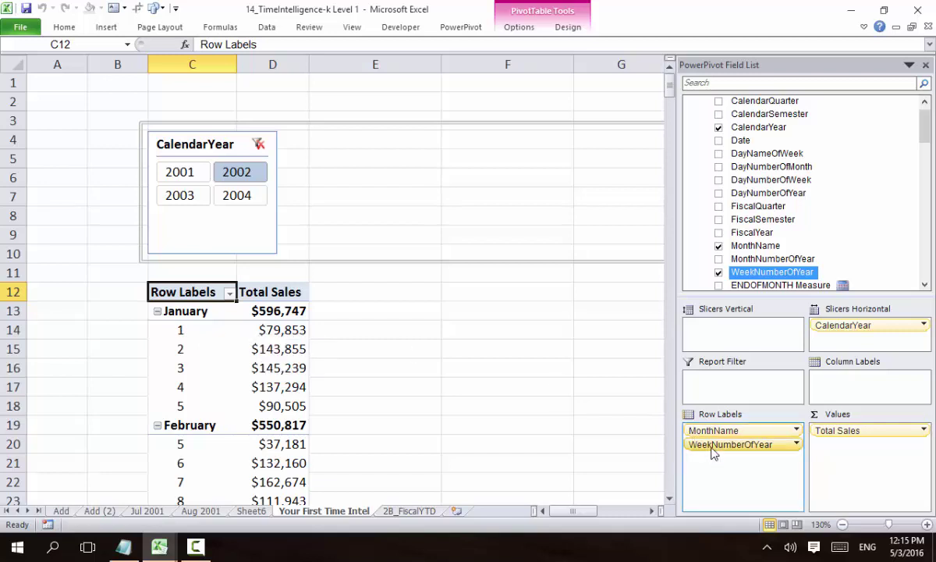
pyautogui.click(745, 260)
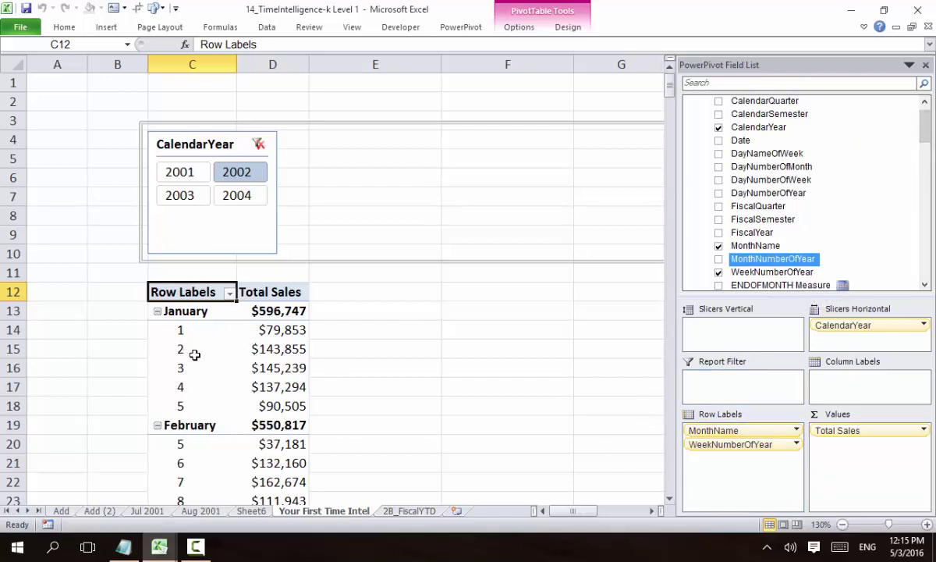
pyautogui.moveTo(712, 451); pyautogui.dragTo(569, 453)
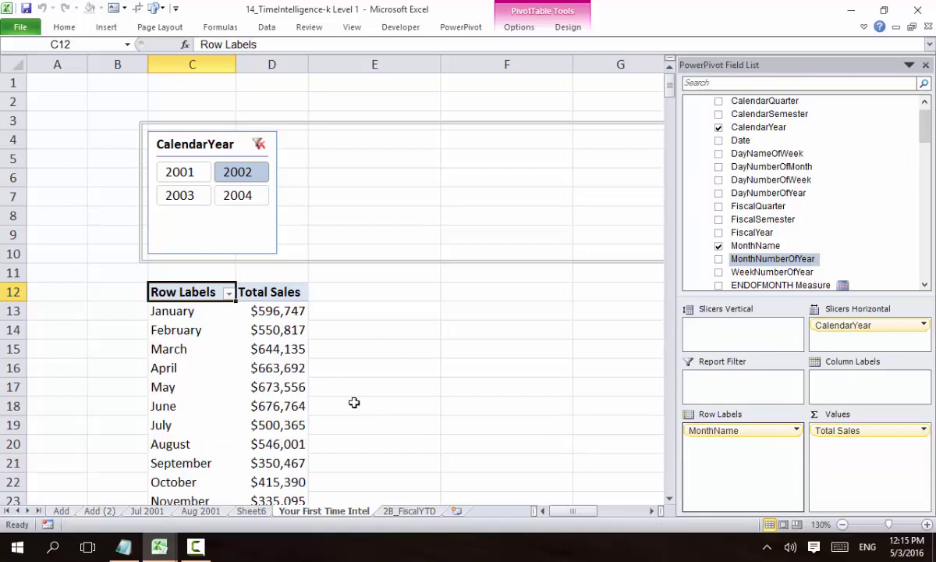
pyautogui.click(281, 368)
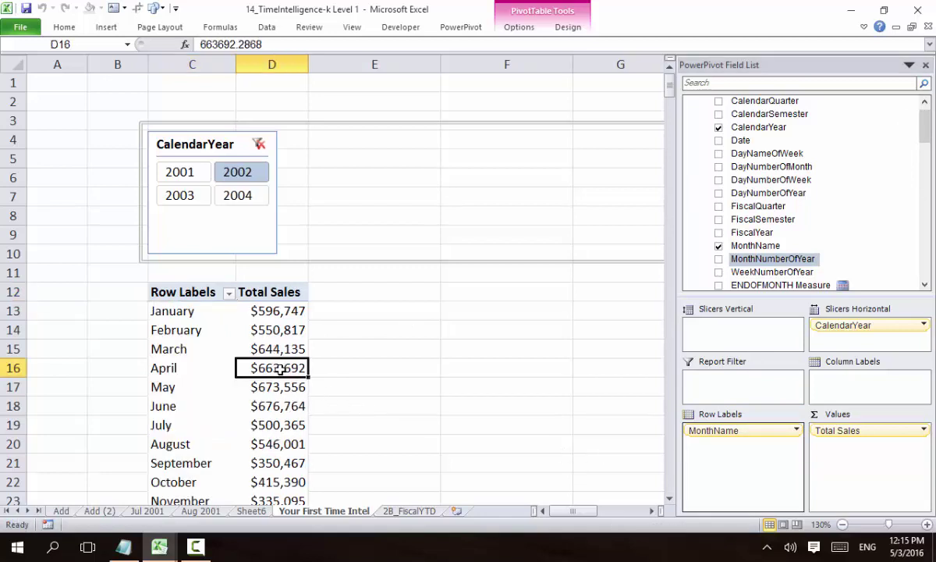
pyautogui.click(465, 28)
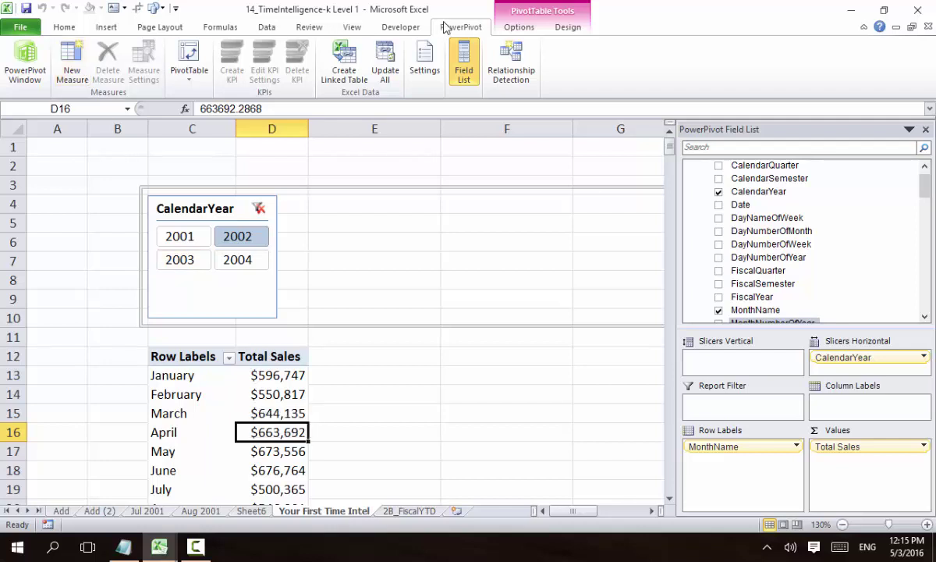
pyautogui.hotkey('ctrl', 'F1')
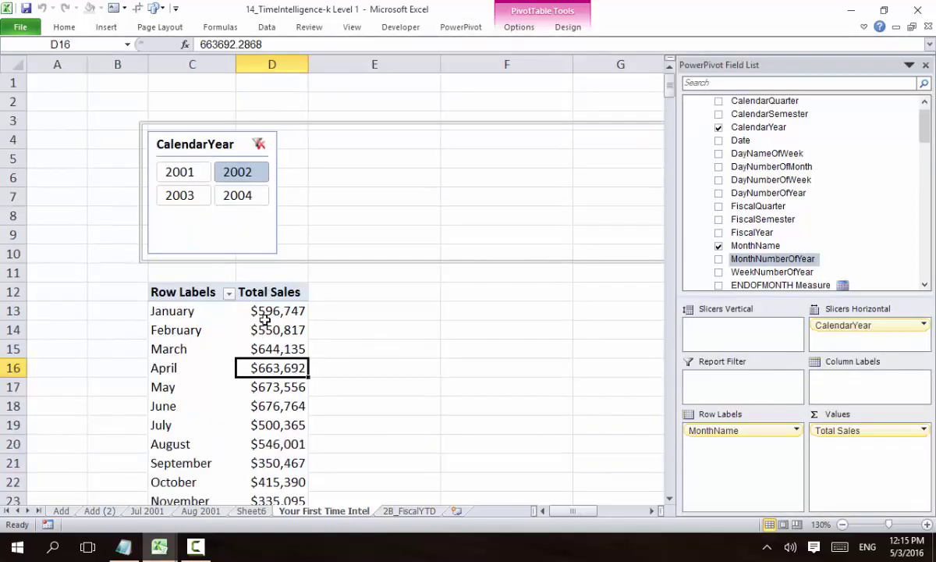
# Step: Show the Total Sales values as a running total with MonthName as the base field
pyautogui.rightClick(258, 323)
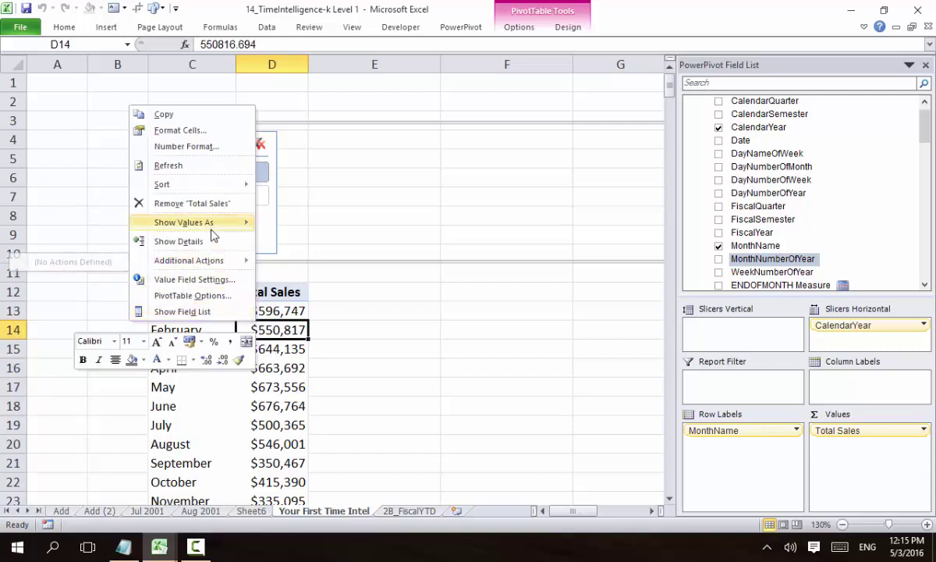
pyautogui.moveTo(207, 223)
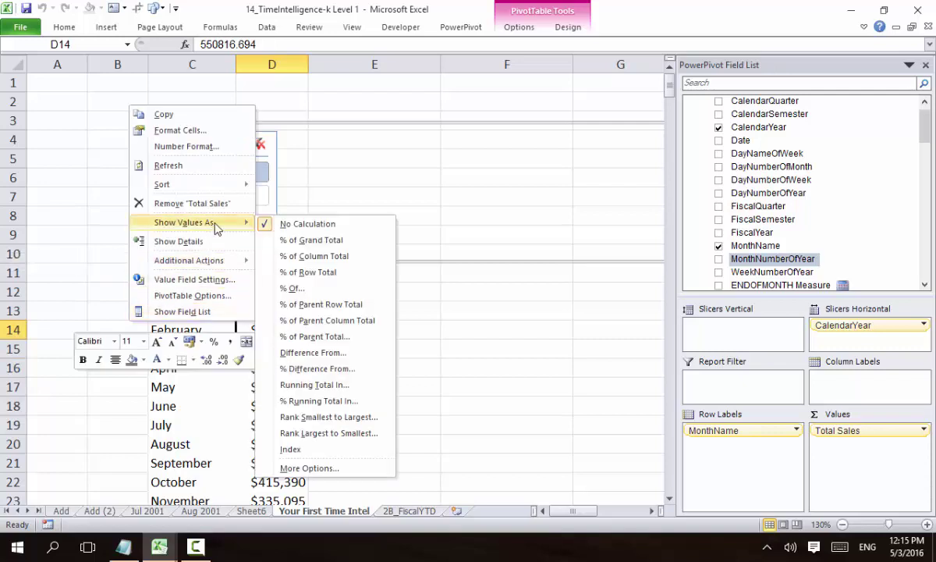
pyautogui.click(312, 385)
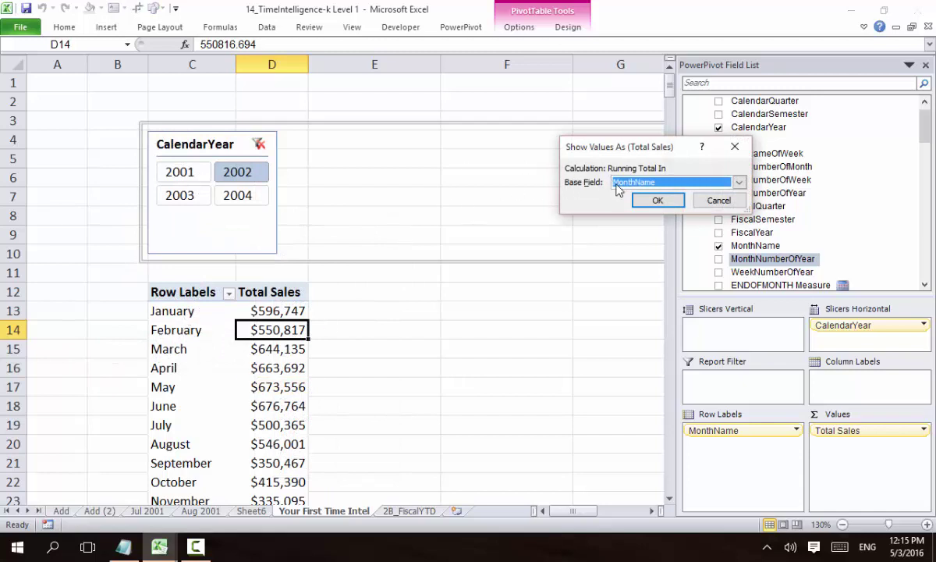
pyautogui.click(657, 200)
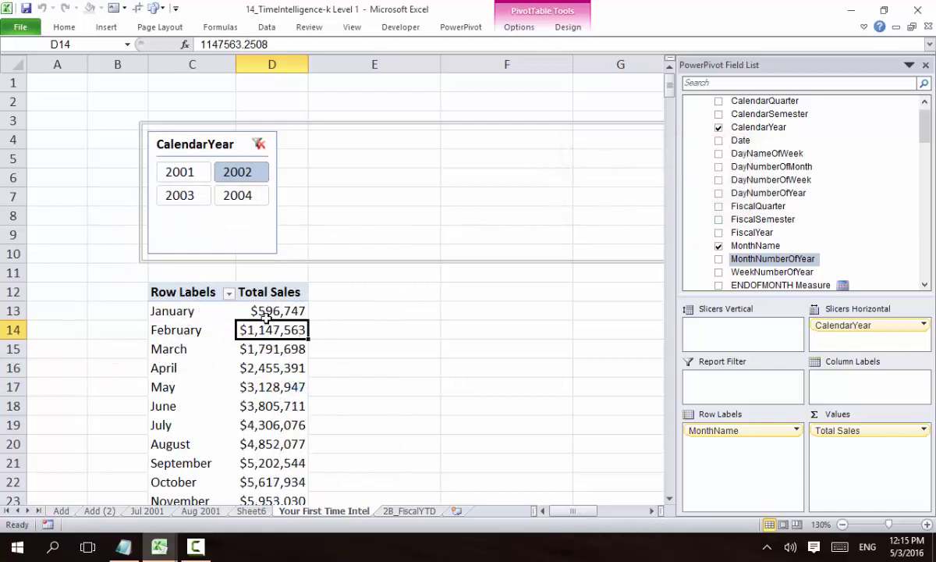
pyautogui.moveTo(263, 396)
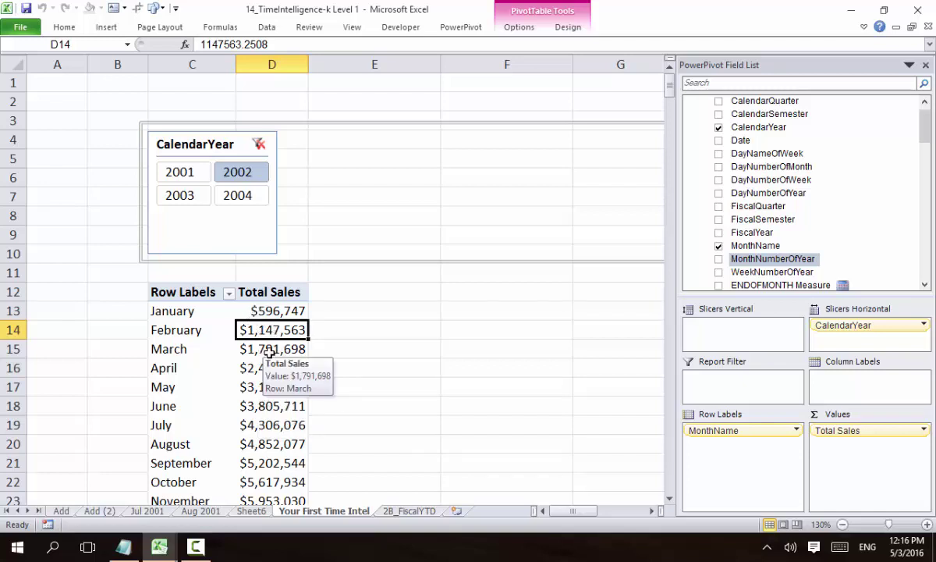
# Step: Return the Total Sales values to No Calculation
pyautogui.rightClick(277, 329)
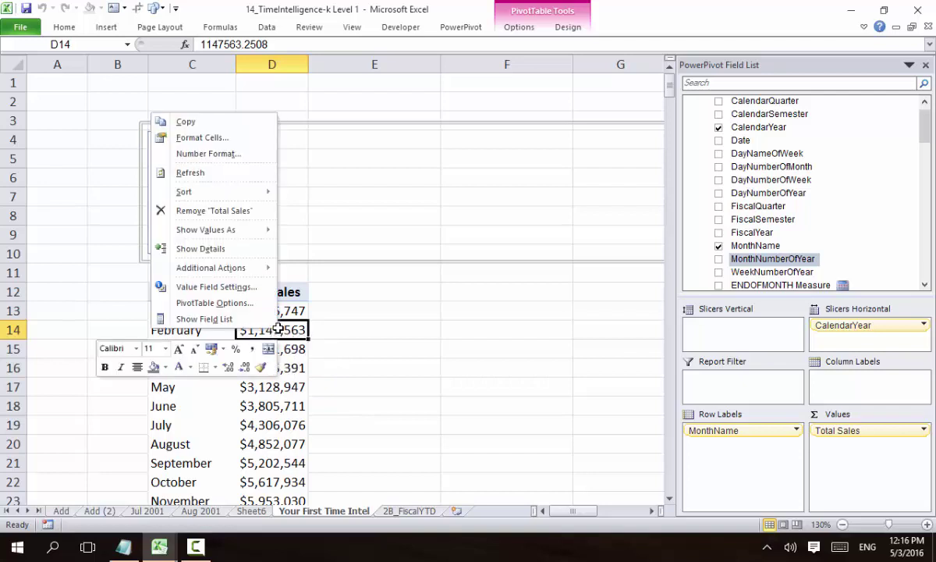
pyautogui.moveTo(237, 234)
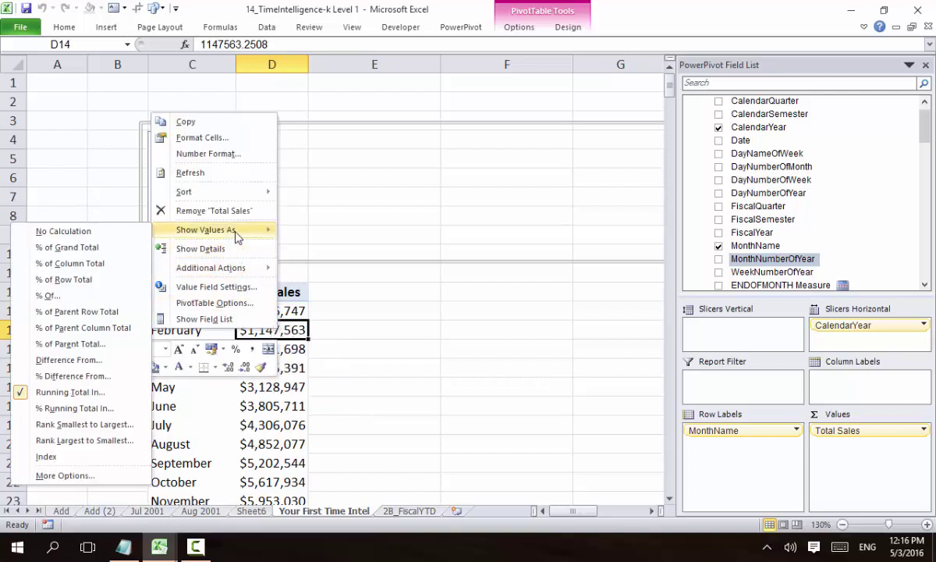
pyautogui.click(58, 232)
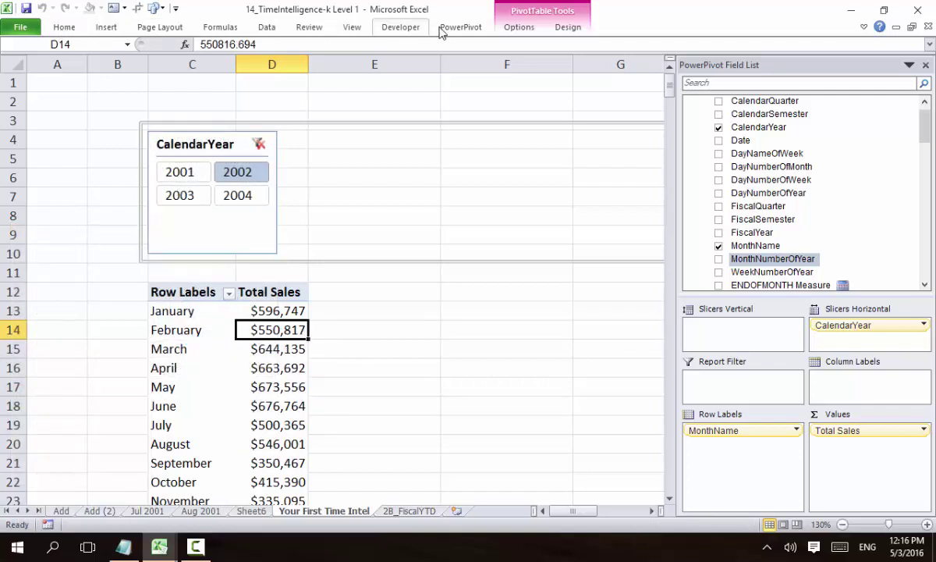
# Step: Start a new PowerPivot measure in the Sales table and name it Total Sales YTD
pyautogui.click(464, 27)
pyautogui.hotkey('ctrl', 'F1')
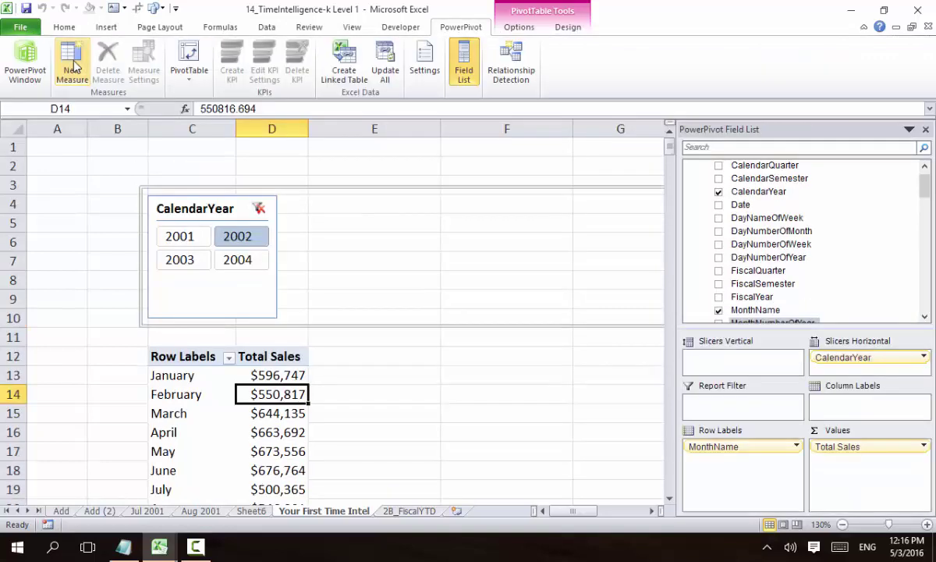
pyautogui.click(74, 68)
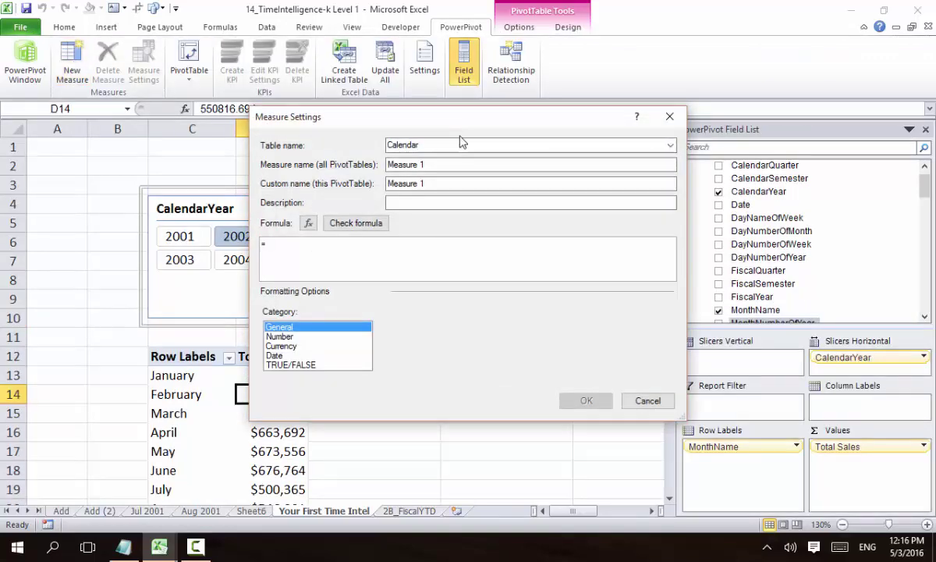
pyautogui.click(669, 145)
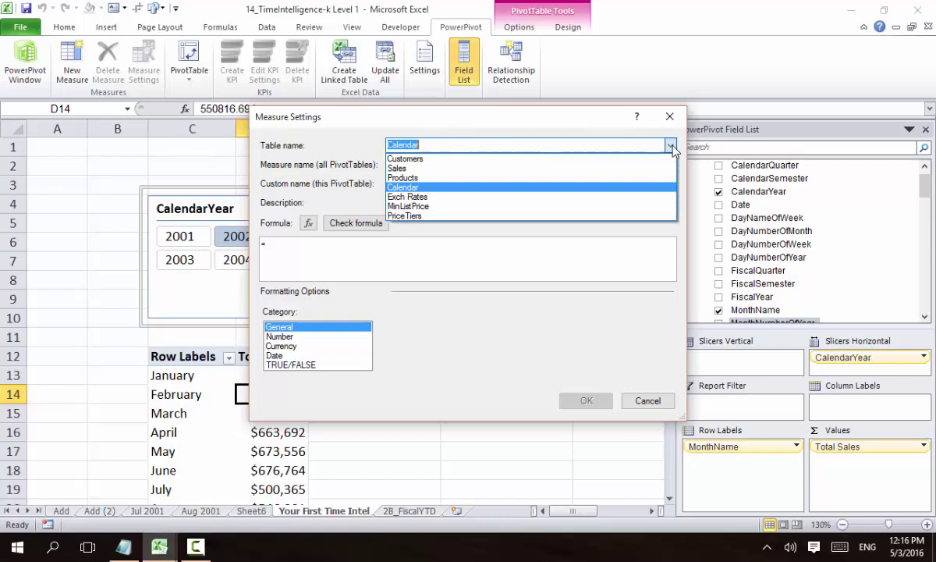
pyautogui.click(614, 170)
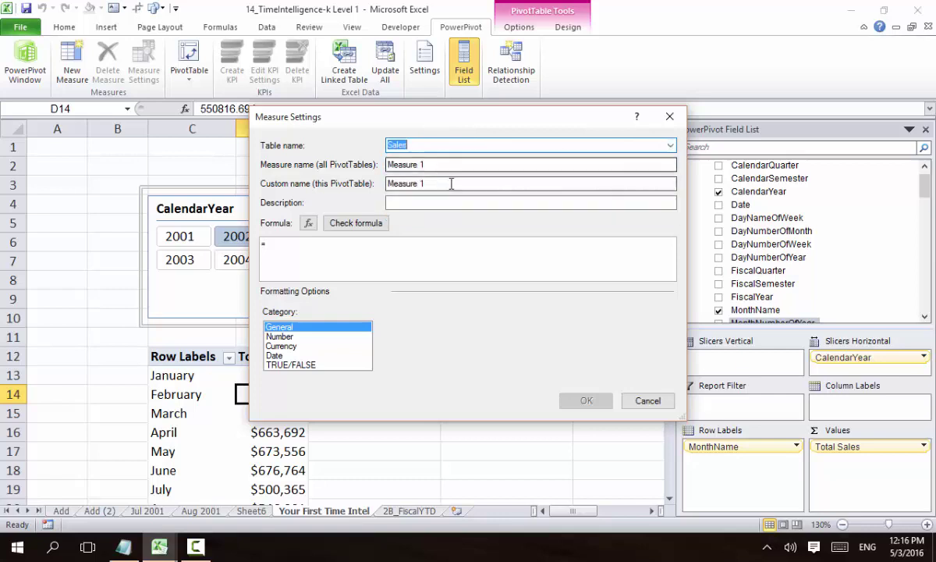
pyautogui.press('Tab')
pyautogui.write('T')
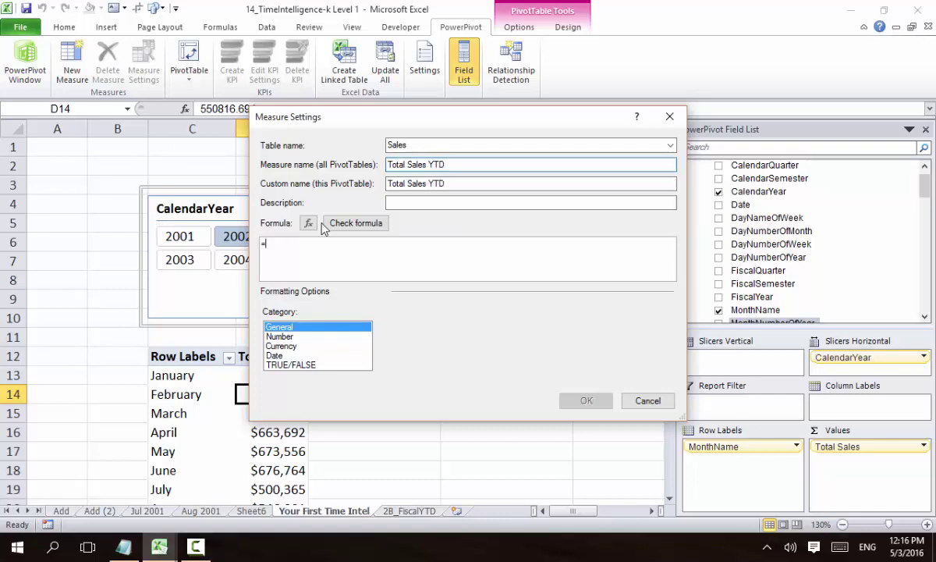
# Step: Begin the Total Sales YTD formula with CALCULATE and [Total Sales] as its expression
pyautogui.moveTo(395, 116); pyautogui.dragTo(548, 113)
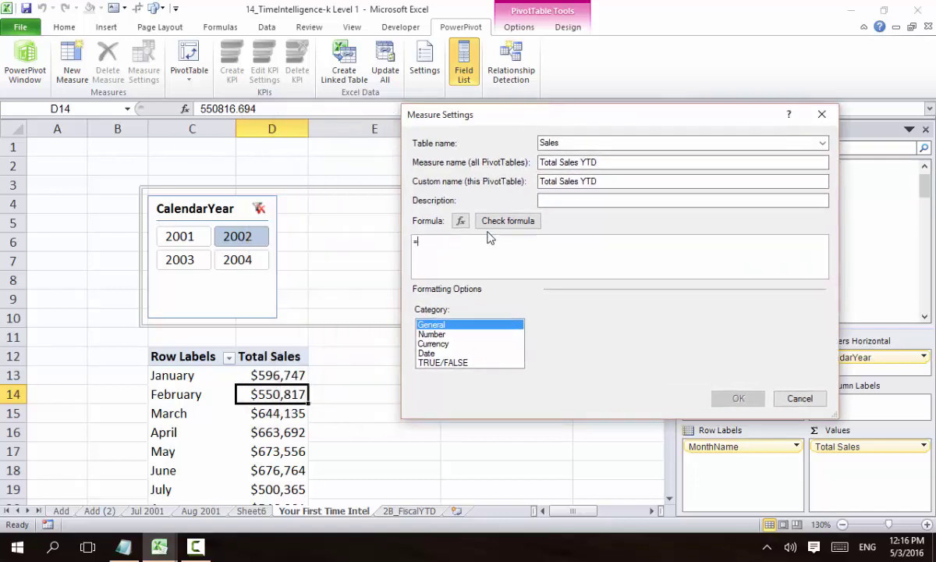
pyautogui.write('Cal')
pyautogui.press('Tab')
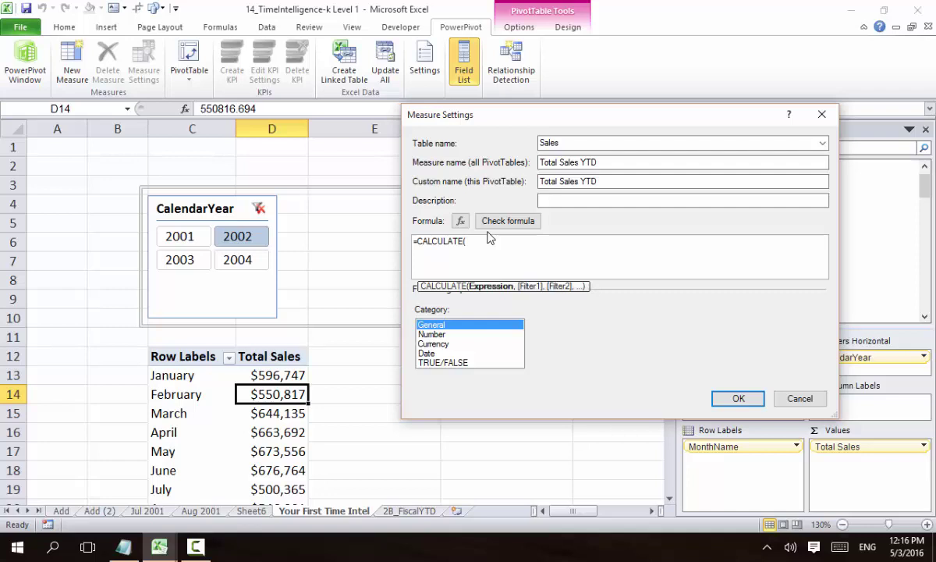
pyautogui.write('[Total Sales],')
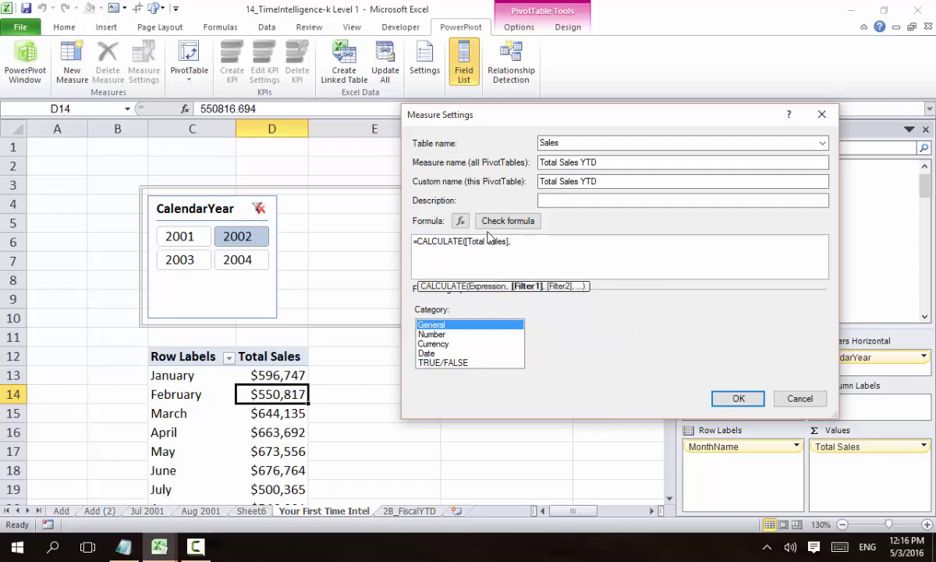
# Step: Complete the Total Sales YTD formula with the filter DATESYTD(Calendar[Date]), leaving out the year-end date
pyautogui.write('dates')
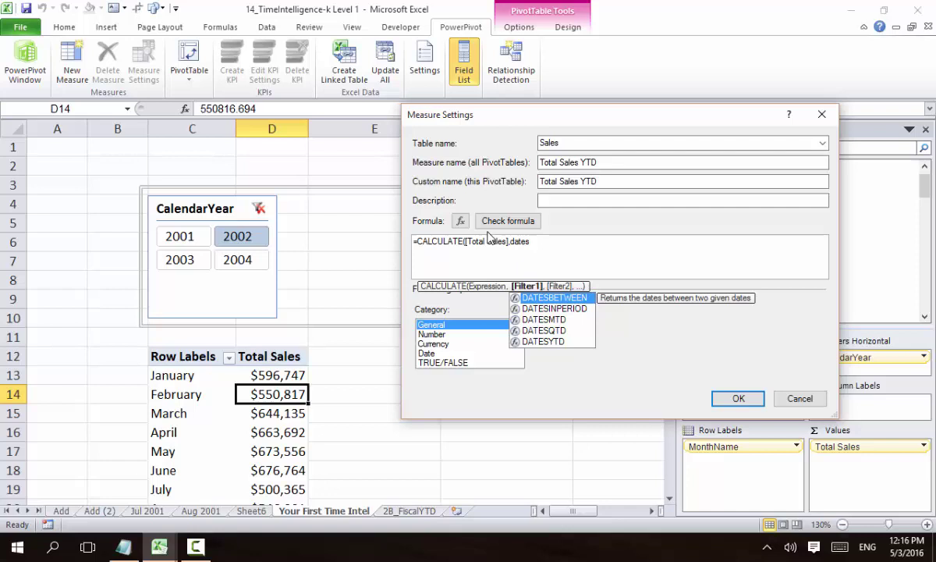
pyautogui.write('ytd')
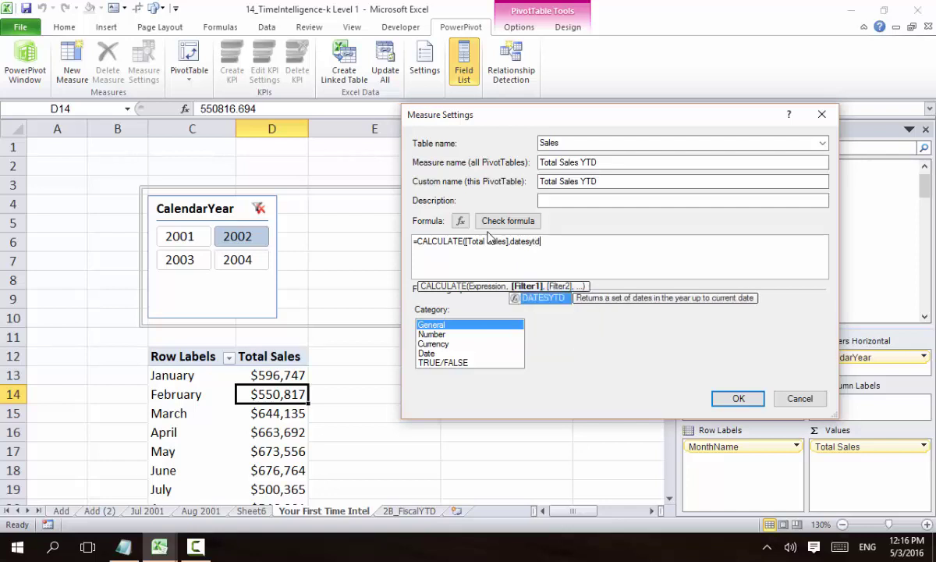
pyautogui.write('(')
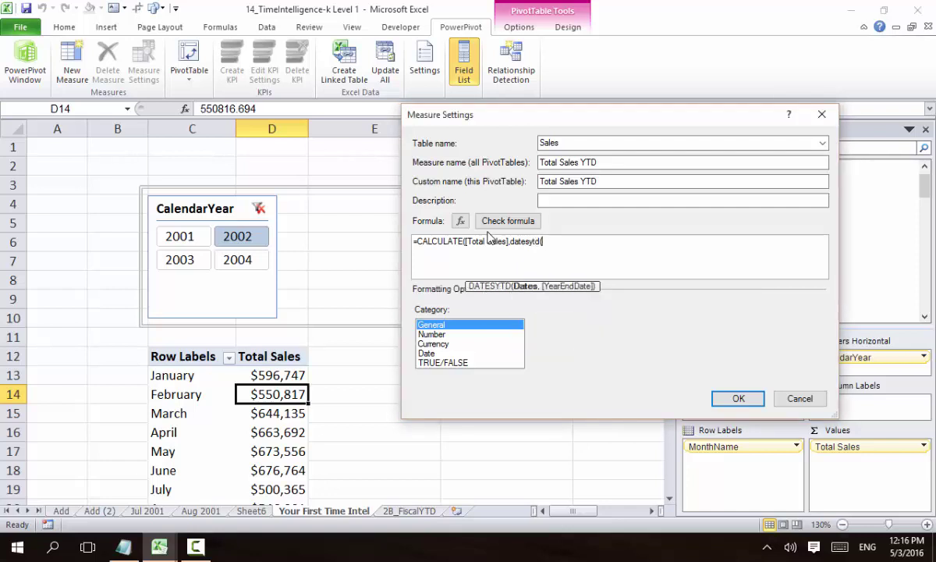
pyautogui.write('calen')
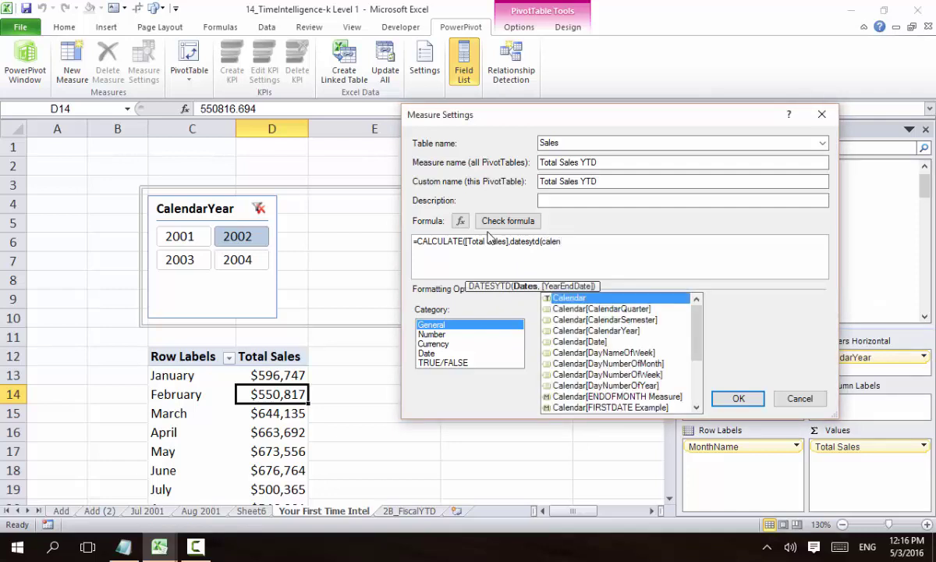
pyautogui.press('Tab')
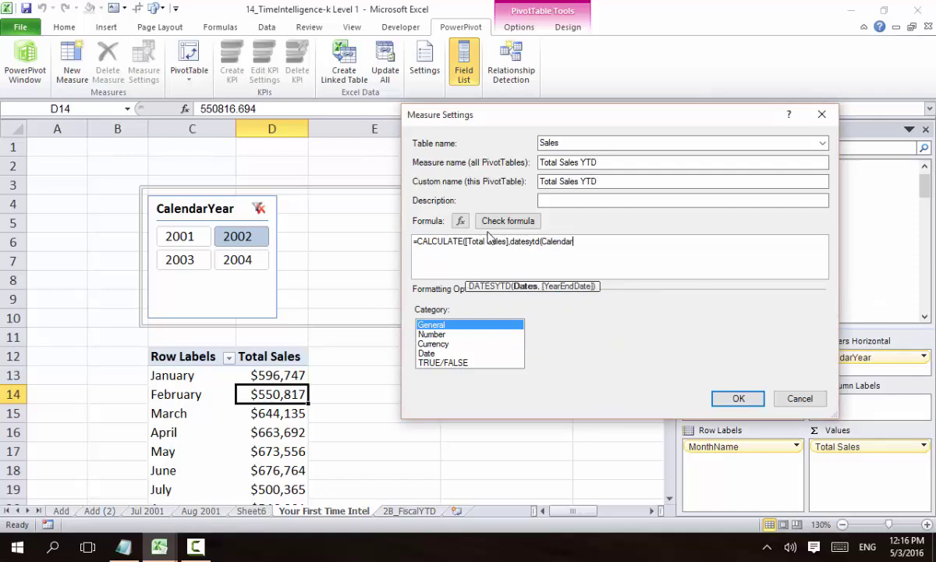
pyautogui.write('[d')
pyautogui.press('Tab')
pyautogui.write(',')
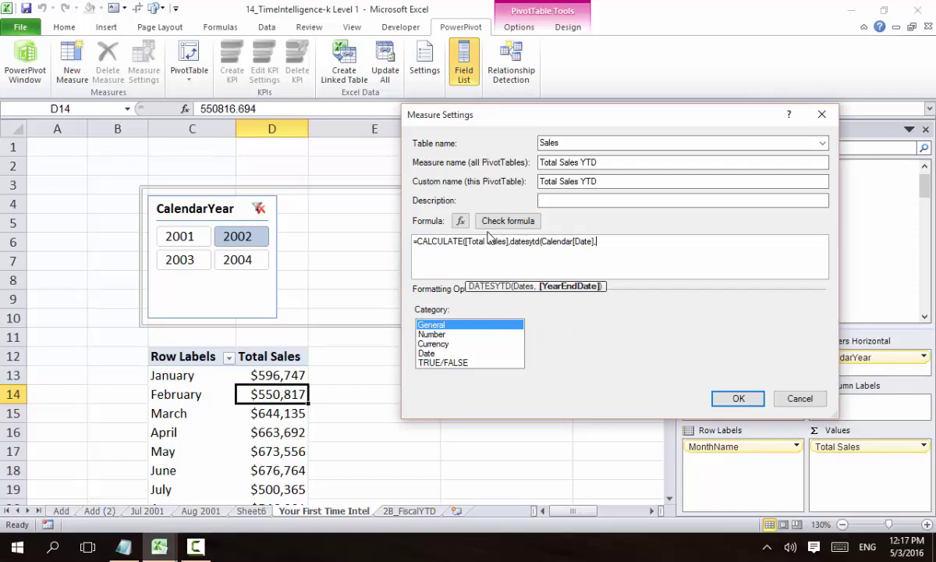
pyautogui.press('BackSpace')
pyautogui.write('))')
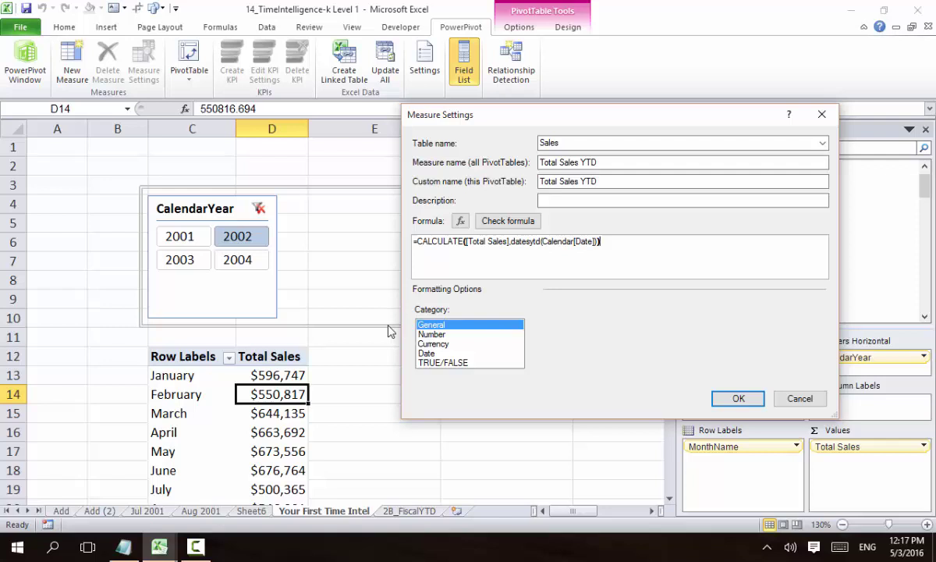
# Step: Format the measure as a decimal number with a 1000 separator and 0 decimal places, and create it
pyautogui.click(441, 334)
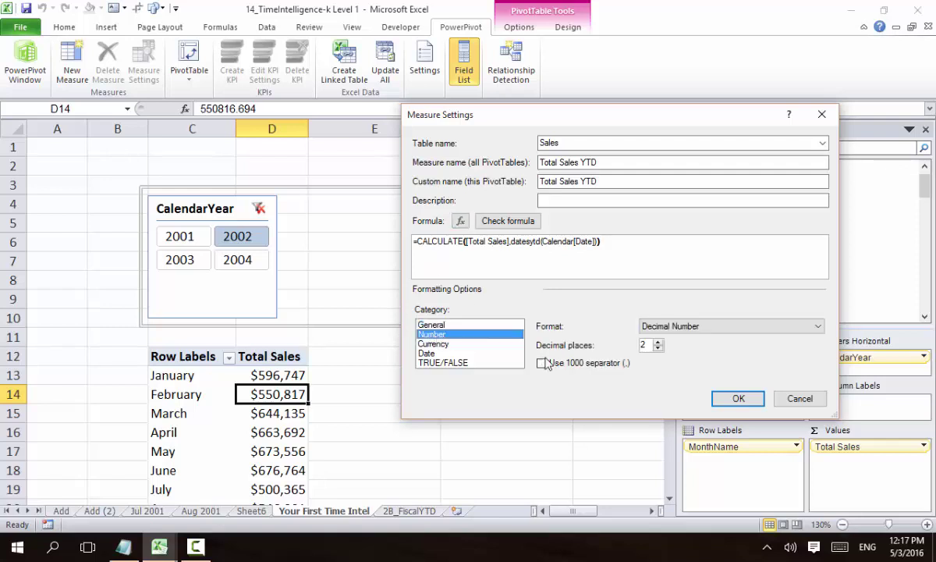
pyautogui.click(562, 363)
pyautogui.doubleClick(650, 346)
pyautogui.write('0')
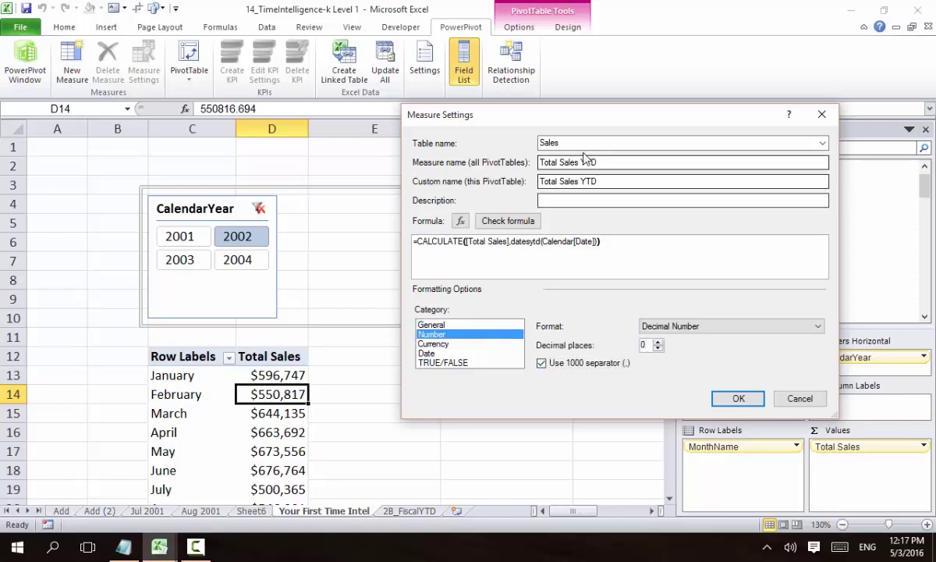
pyautogui.click(725, 404)
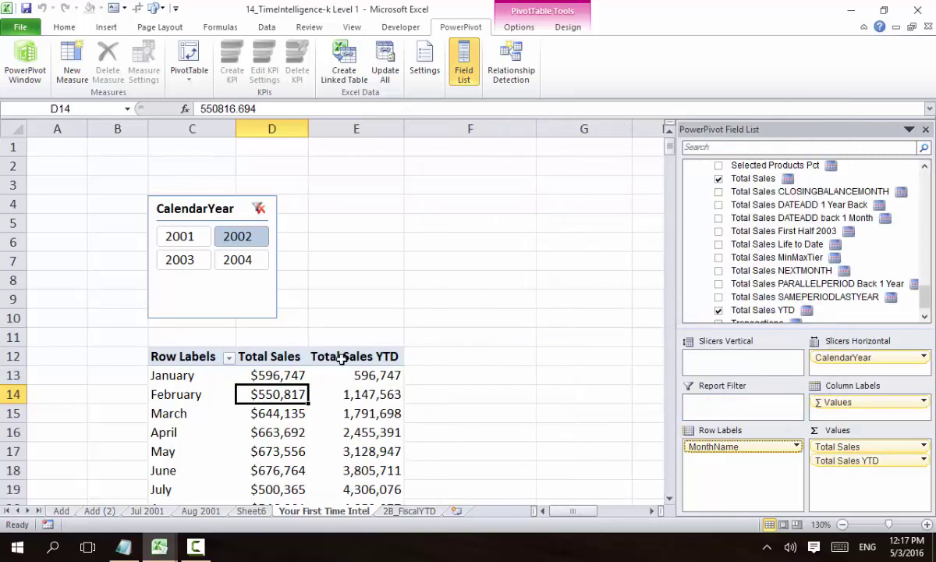
# Step: Show the Total Sales values as a running total in MonthName to compare them with Total Sales YTD
pyautogui.scroll(-8, 341, 399)
pyautogui.scroll(8, 343, 400)
pyautogui.rightClick(259, 384)
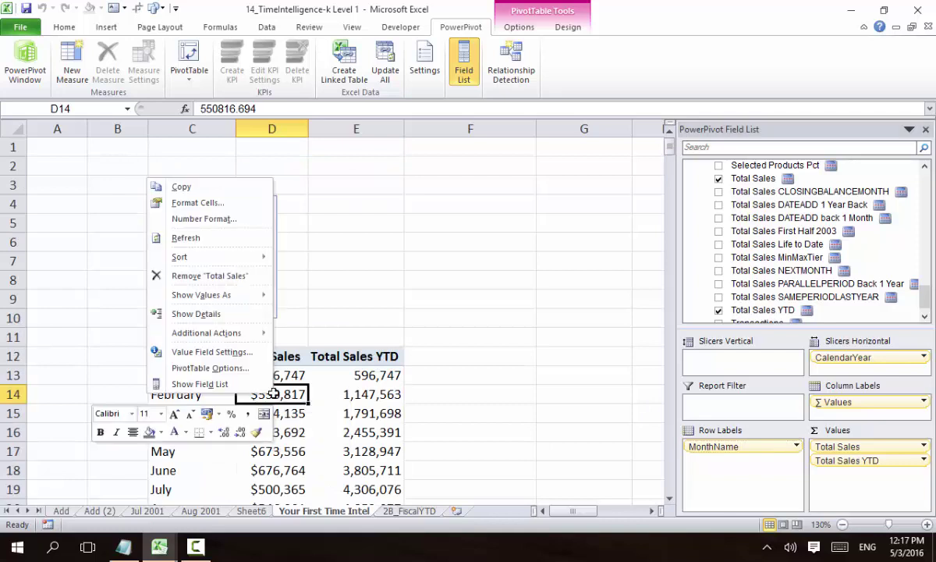
pyautogui.moveTo(218, 295)
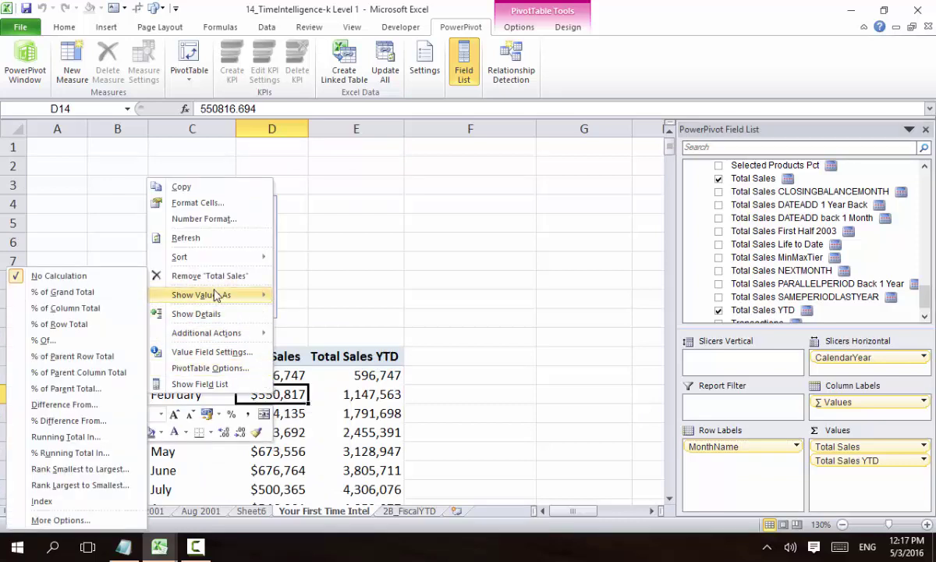
pyautogui.click(97, 437)
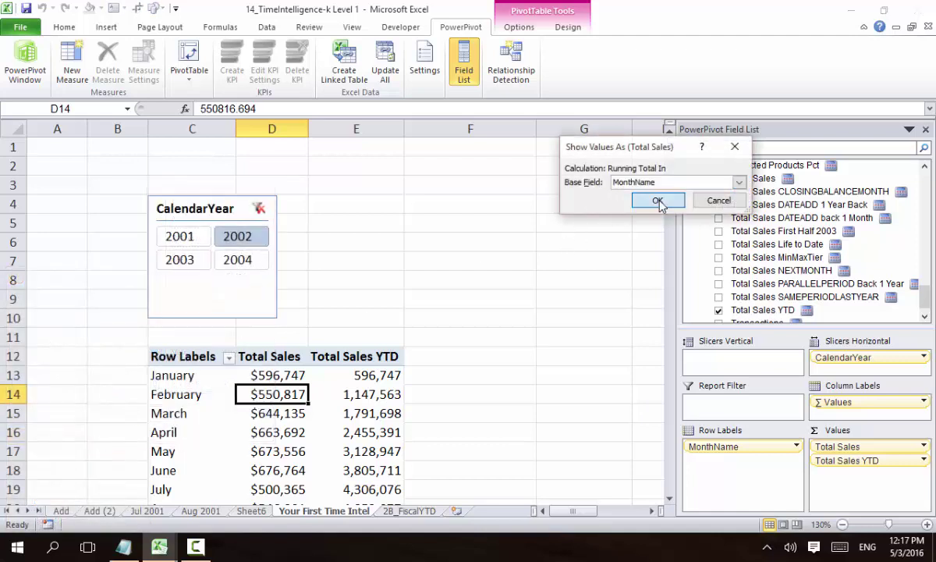
pyautogui.click(618, 192)
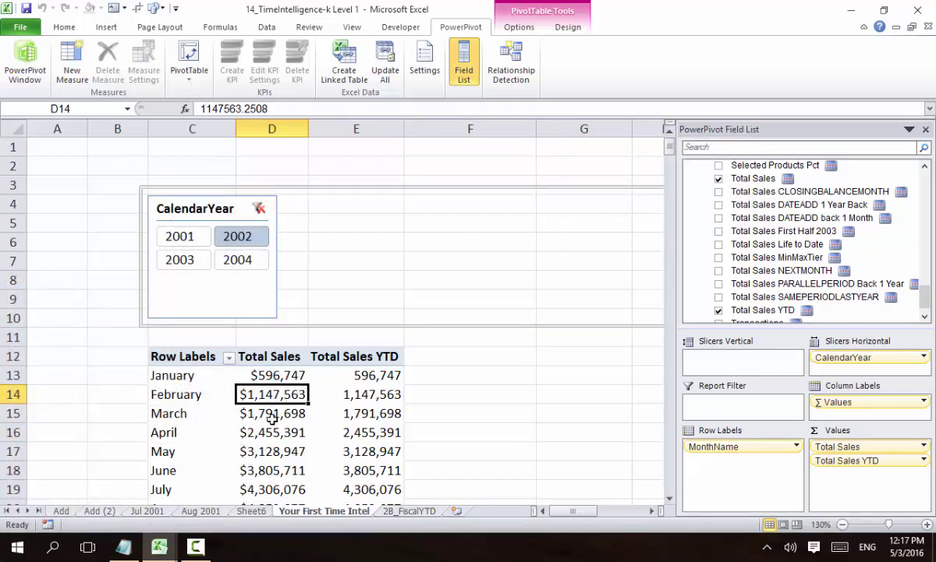
# Step: Set the Total Sales column's value display back to No Calculation
pyautogui.rightClick(250, 395)
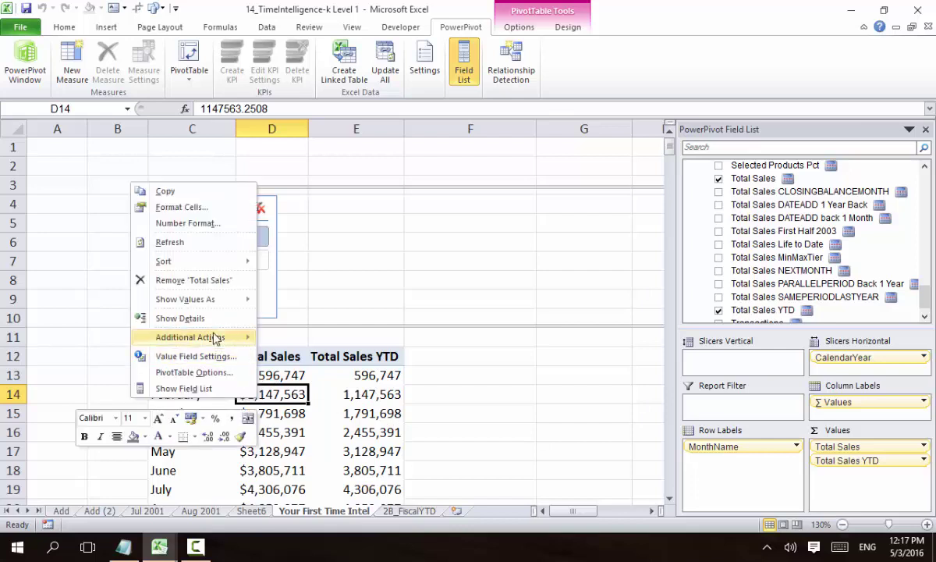
pyautogui.moveTo(217, 338)
pyautogui.moveTo(212, 299)
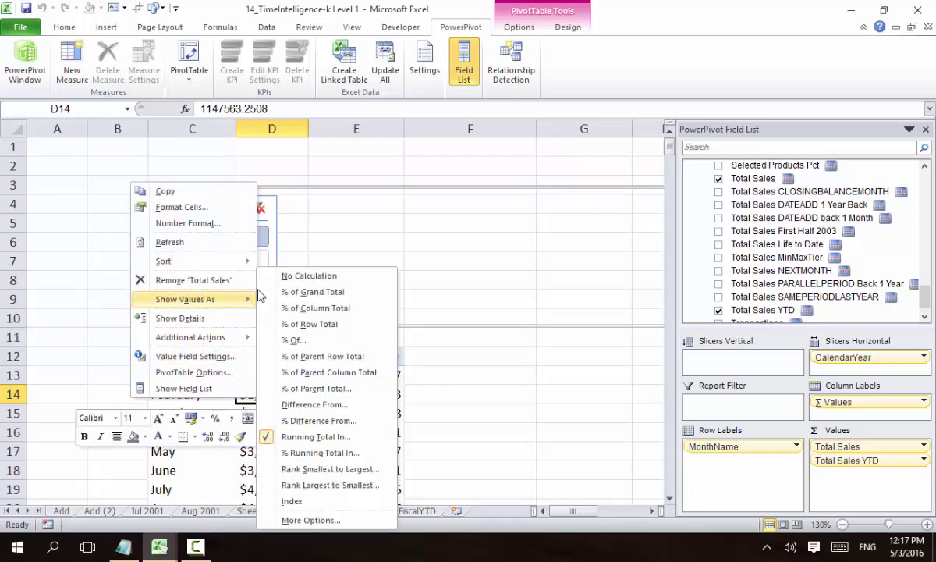
pyautogui.click(282, 275)
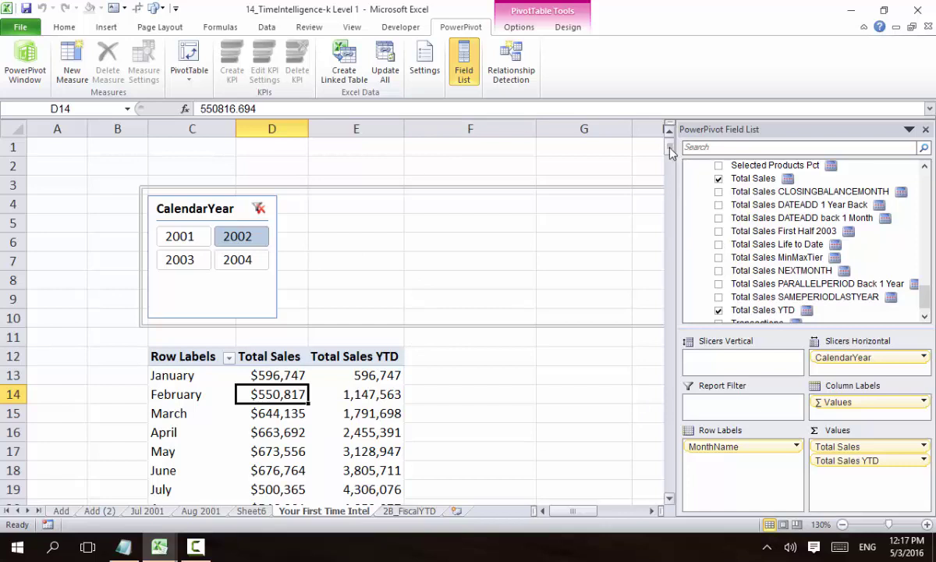
# Step: Start another new measure in the Sales table and name it Total Sales Fiscal YTD
pyautogui.click(670, 497)
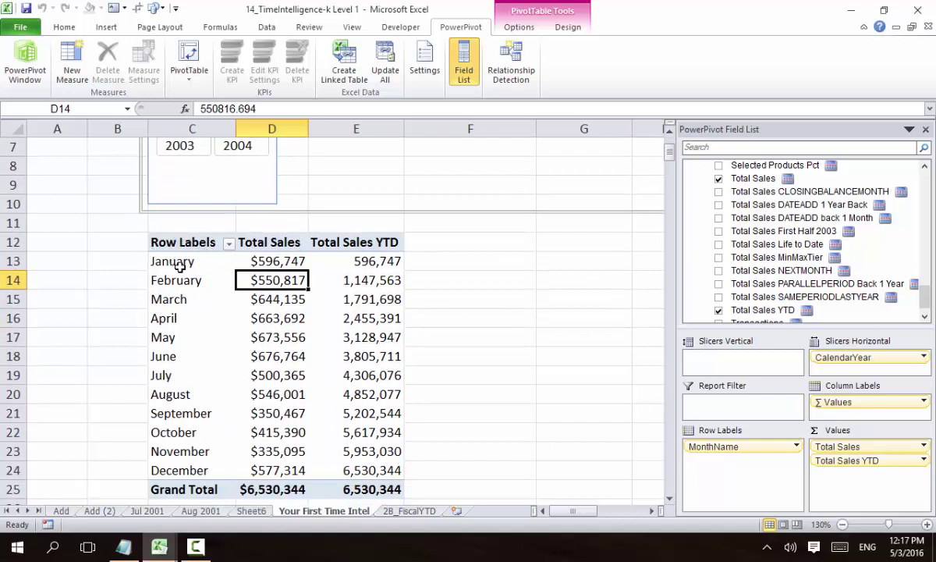
pyautogui.click(387, 265)
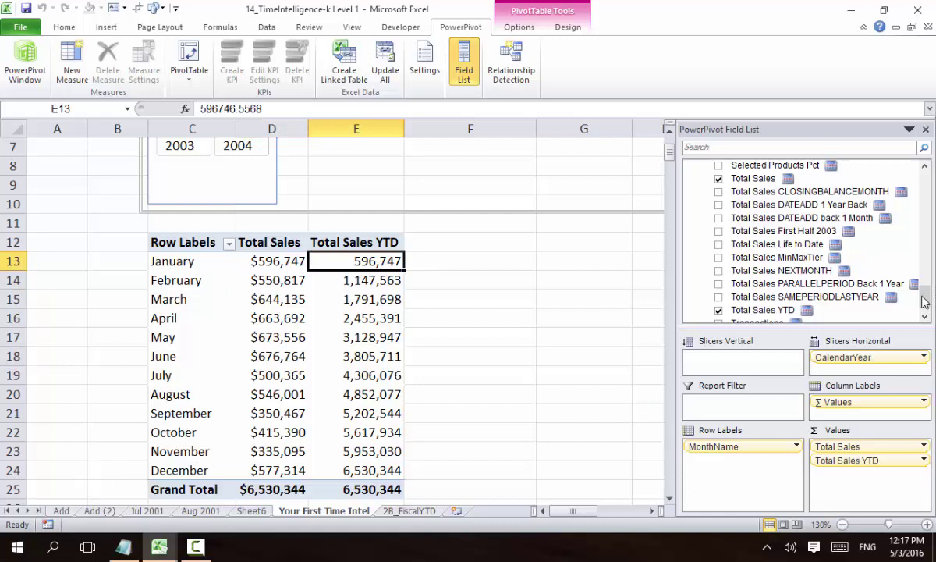
pyautogui.click(72, 59)
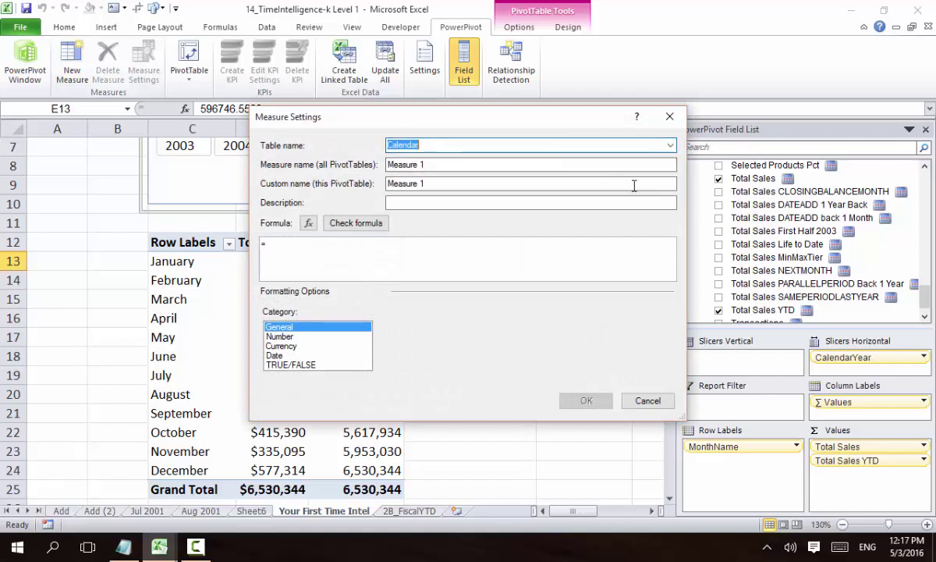
pyautogui.click(670, 147)
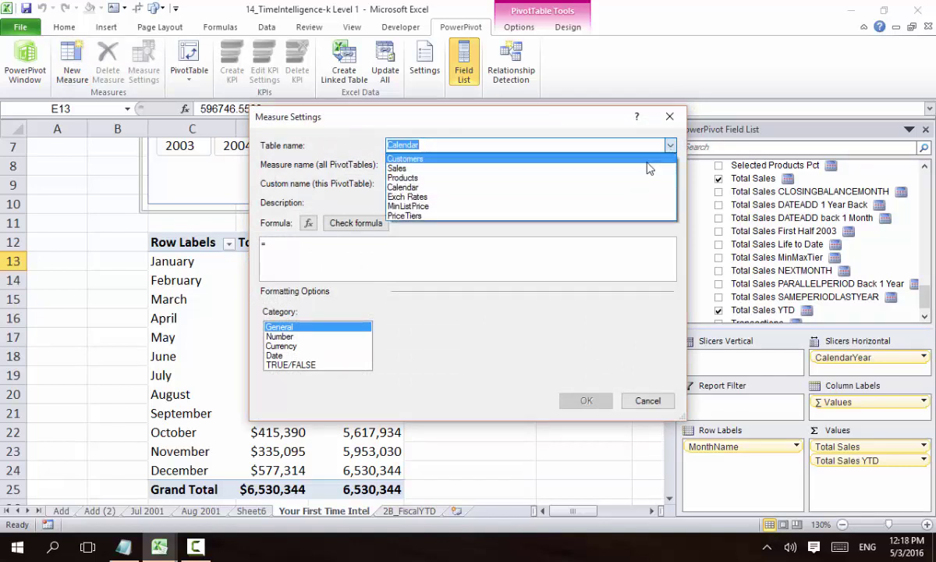
pyautogui.click(620, 168)
pyautogui.click(438, 164)
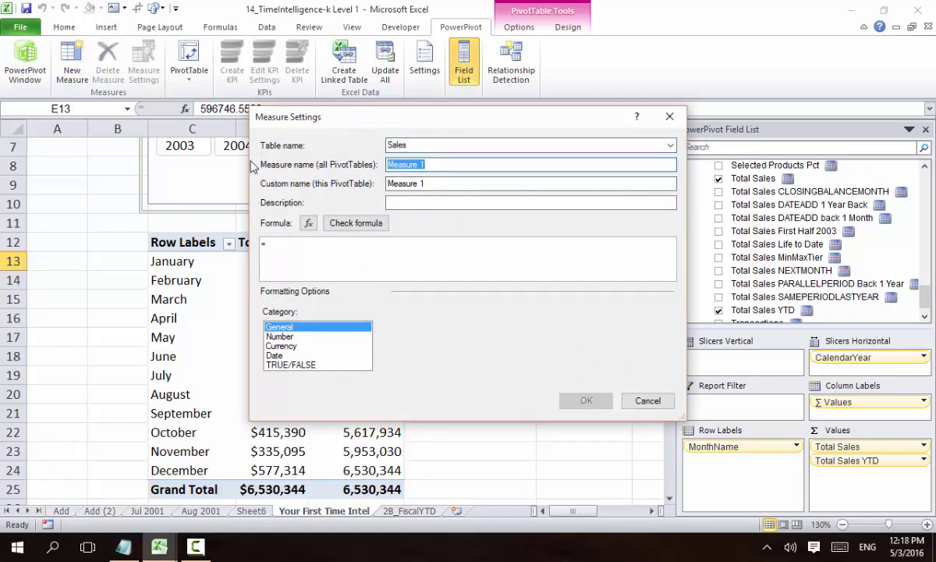
pyautogui.write('Total Sales')
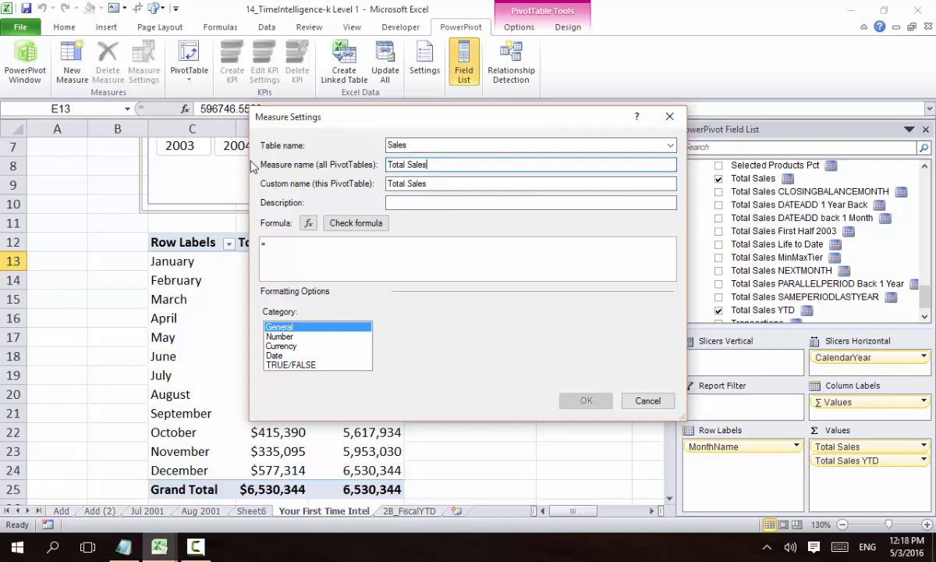
pyautogui.write(' Fiscal Y')
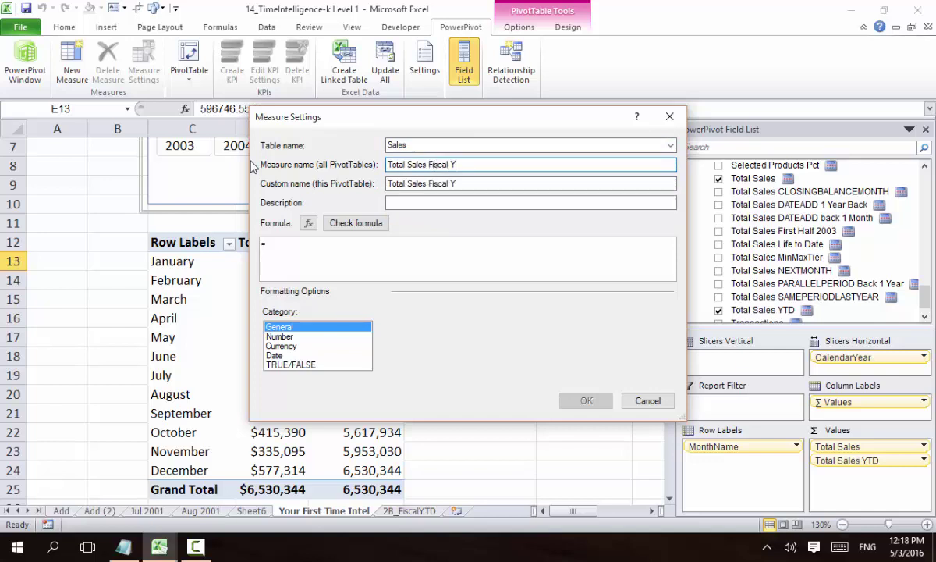
pyautogui.write('TD')
# Step: Begin the Total Sales Fiscal YTD formula with CALCULATE and [Total Sales] as its expression
pyautogui.click(302, 243)
pyautogui.write('ca')
pyautogui.press('Tab')
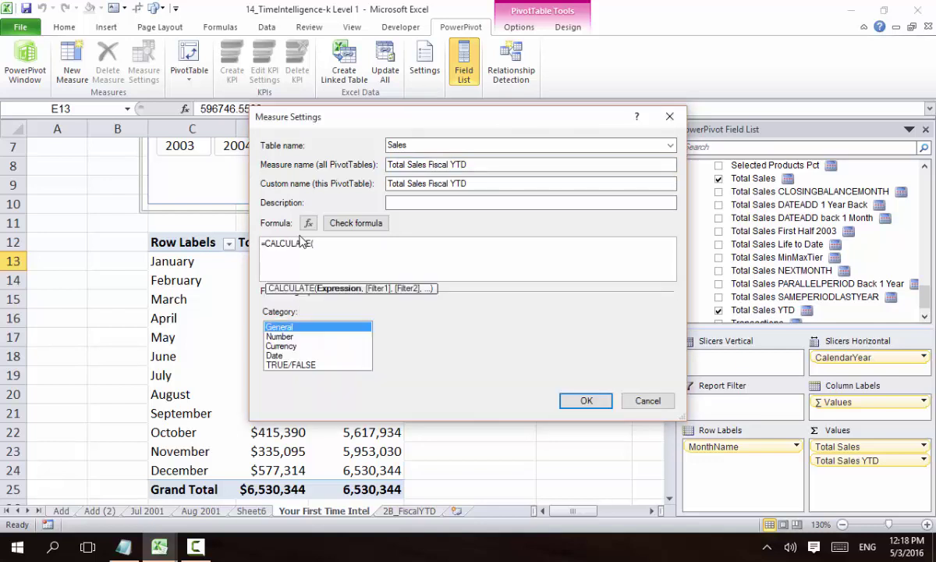
pyautogui.write('[to')
pyautogui.press('Tab')
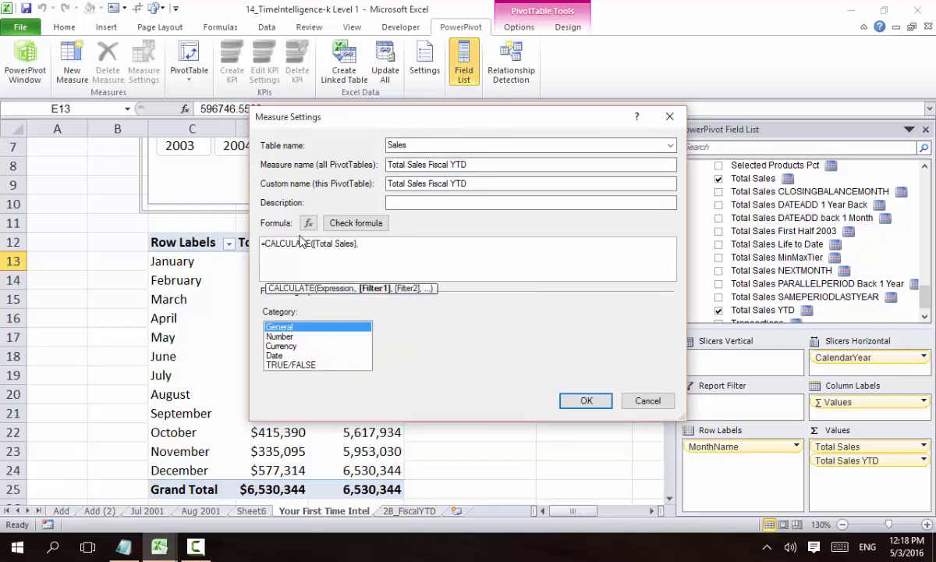
# Step: Insert the DATESYTD function as the first filter argument of CALCULATE
pyautogui.write(',date')
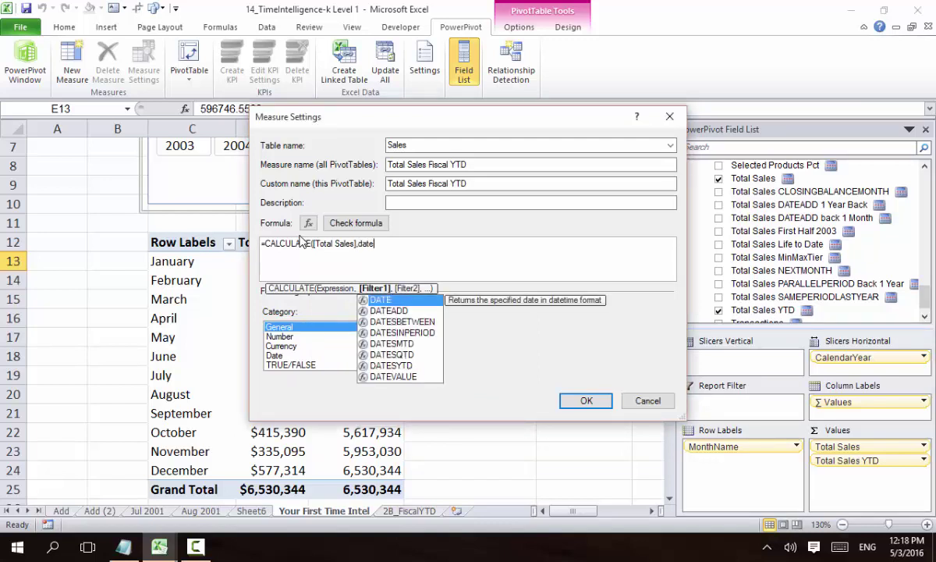
pyautogui.press('Down')
pyautogui.press('Down')
pyautogui.press('Down')
pyautogui.press('Down')
pyautogui.press('Down')
pyautogui.press('Down')
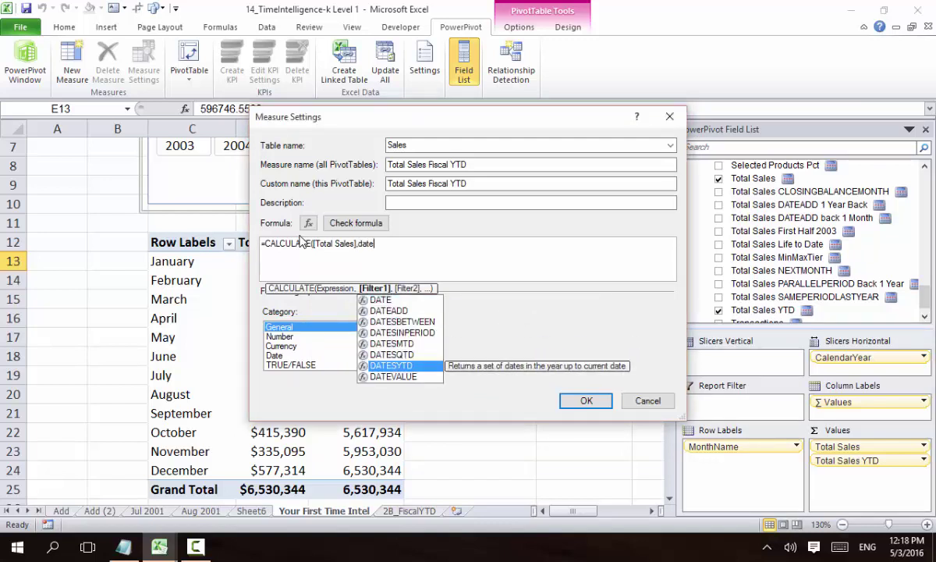
pyautogui.press('Tab')
# Step: Give DATESYTD the Calendar[Date] column and the year-end date "06/30/2004", and close the function
pyautogui.write('cal')
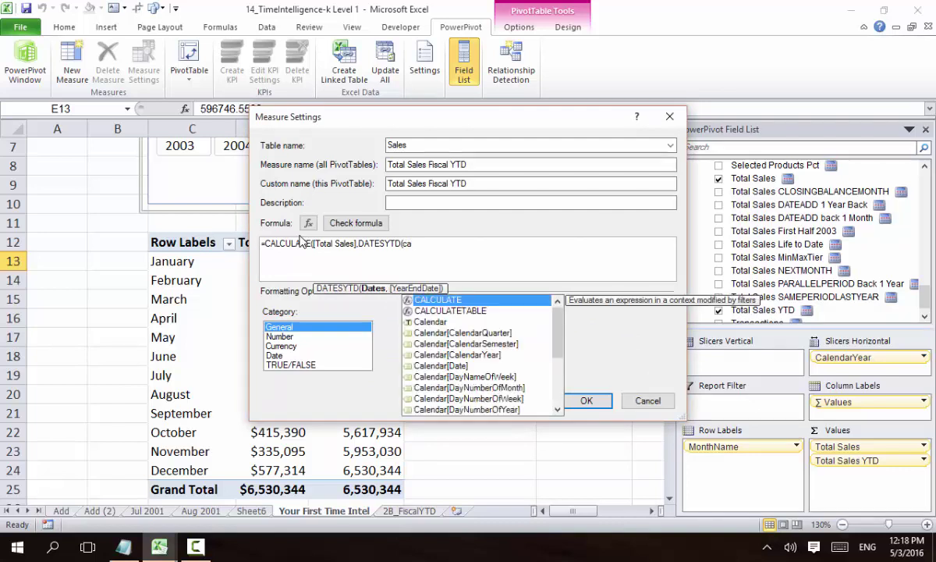
pyautogui.press('Down')
pyautogui.press('Down')
pyautogui.press('Down')
pyautogui.press('Down')
pyautogui.press('Down')
pyautogui.press('Down')
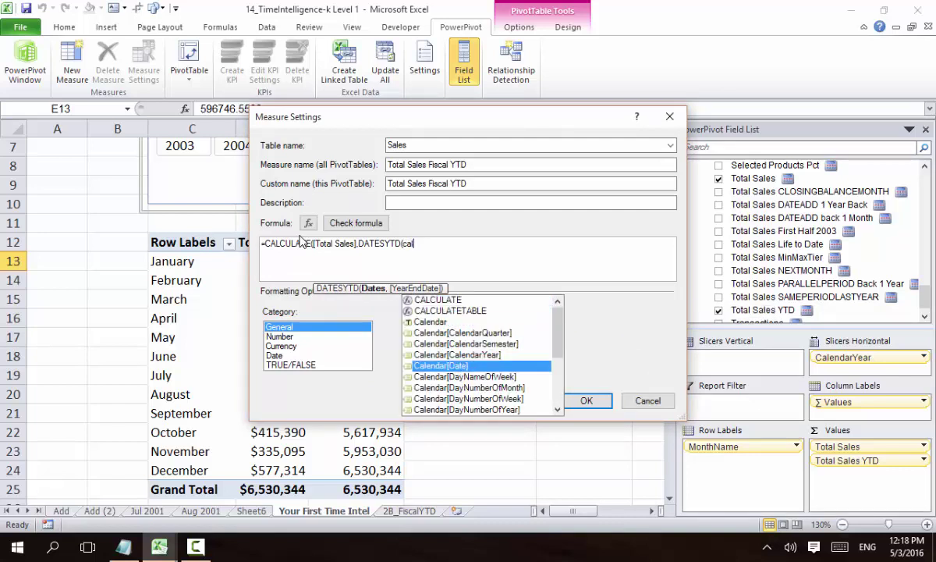
pyautogui.press('Tab')
pyautogui.write(',')
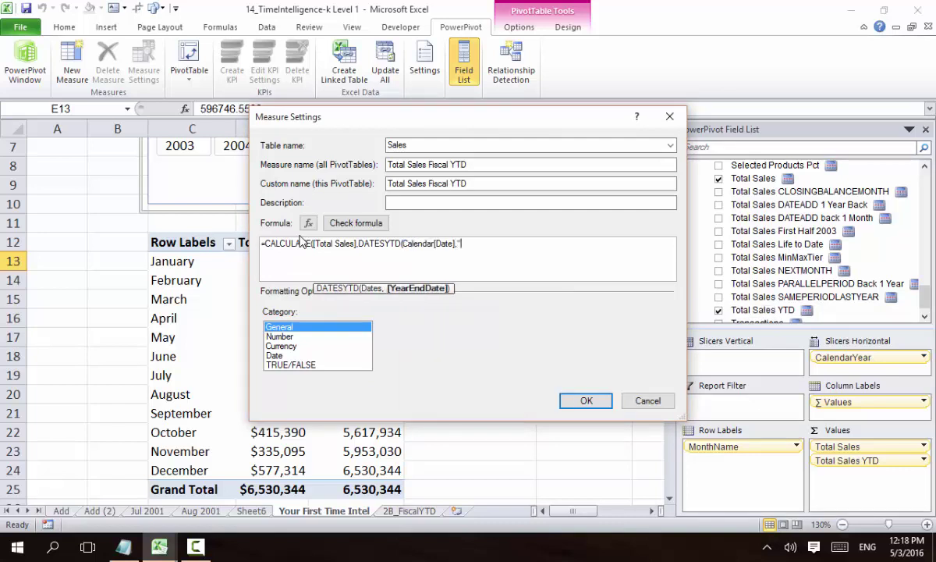
pyautogui.write('"06/30/2004")')
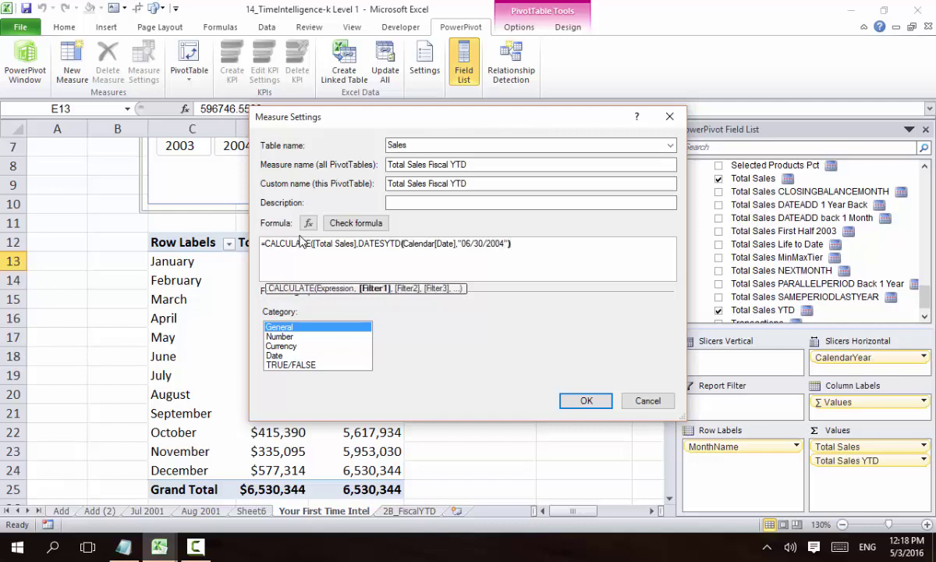
# Step: Close the CALCULATE formula, format the measure as a Number with 0 decimal places and a 1000 separator, and create it
pyautogui.write(')')
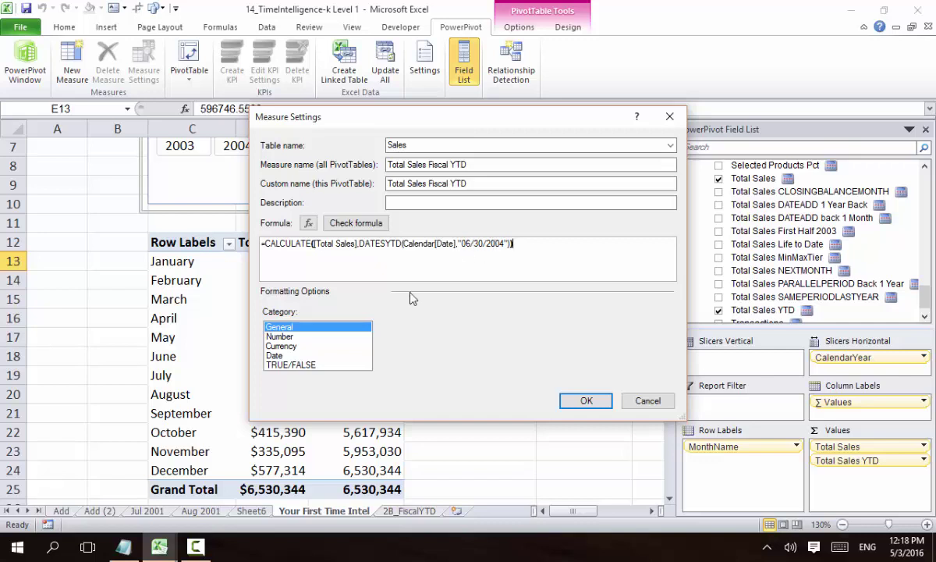
pyautogui.click(279, 336)
pyautogui.click(390, 365)
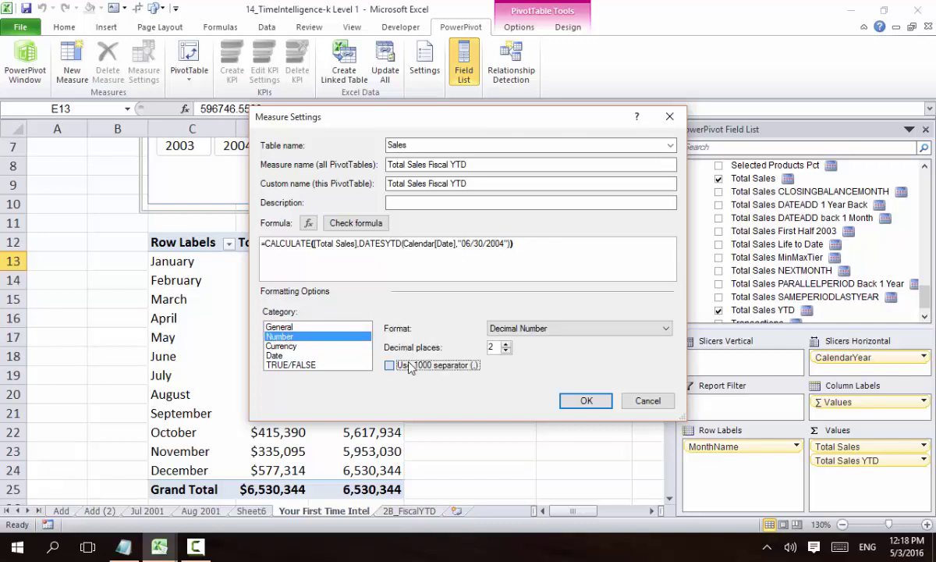
pyautogui.click(495, 347)
pyautogui.write('0')
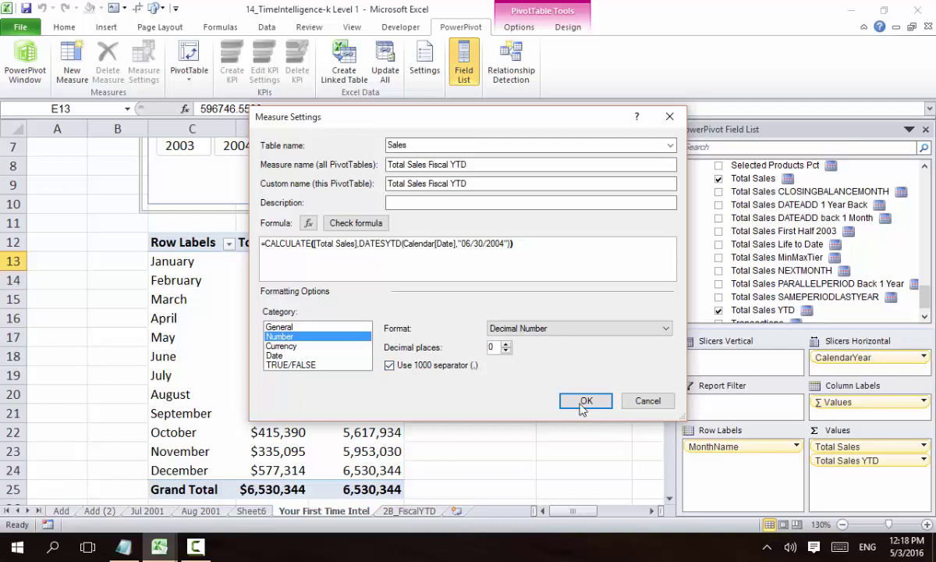
pyautogui.click(584, 403)
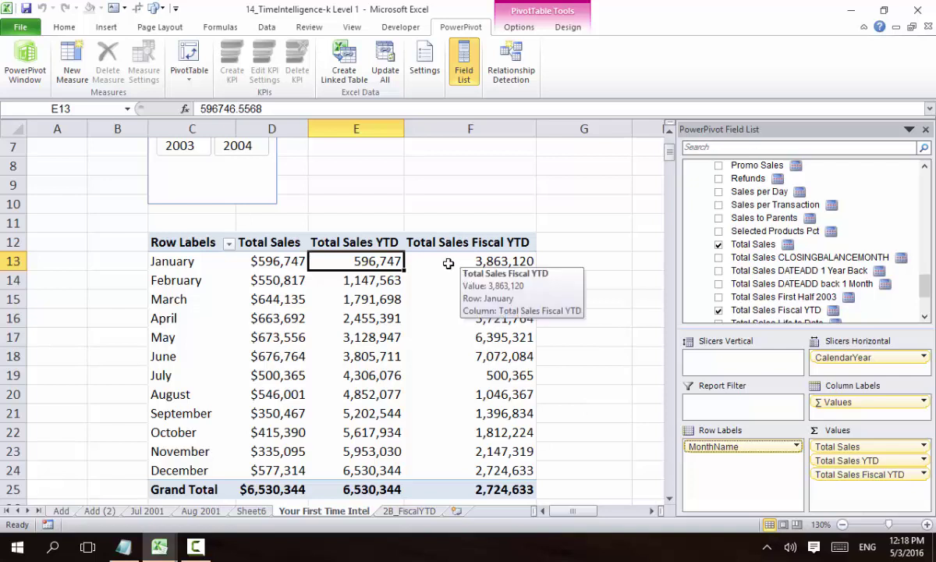
# Step: Examine the Total Sales Fiscal YTD values for January through June against the July value in the PivotTable
pyautogui.moveTo(421, 262); pyautogui.dragTo(450, 357)
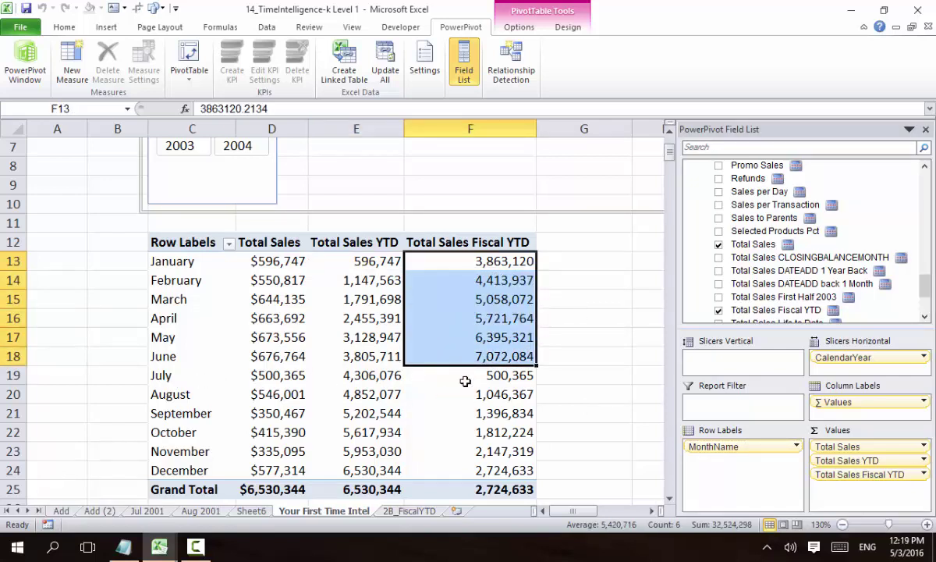
pyautogui.click(425, 373)
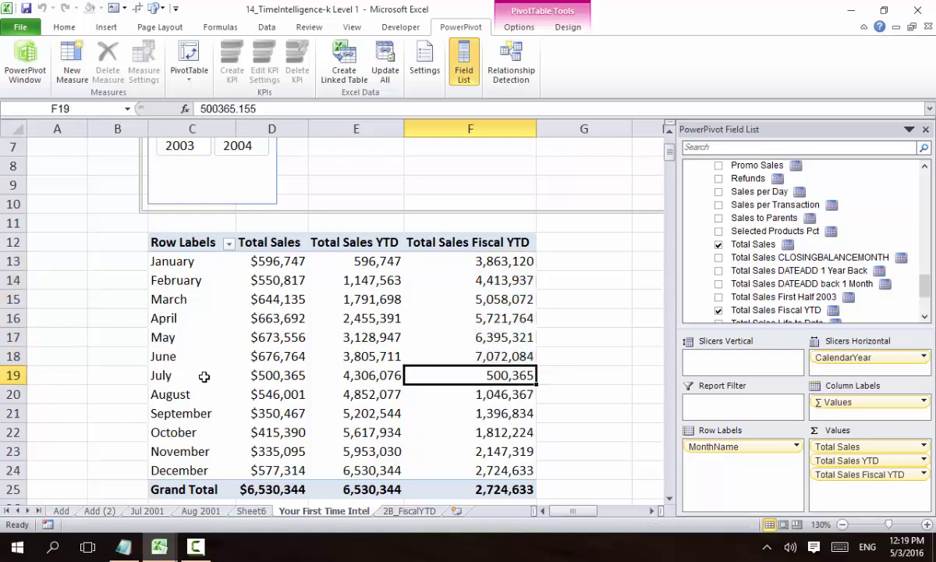
pyautogui.moveTo(468, 374)
pyautogui.moveTo(494, 358); pyautogui.dragTo(463, 254)
pyautogui.click(485, 299)
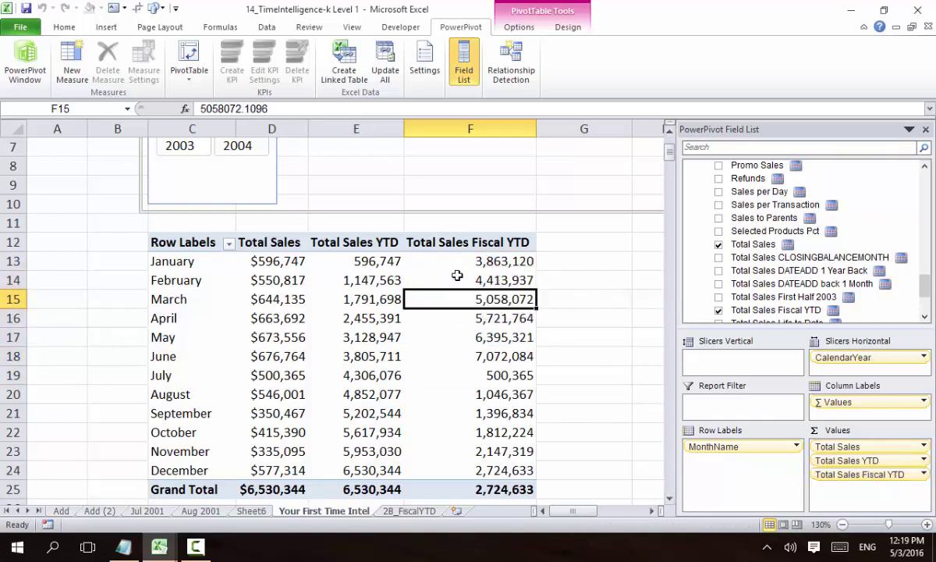
pyautogui.scroll(2, 414, 281)
pyautogui.scroll(-4, 412, 281)
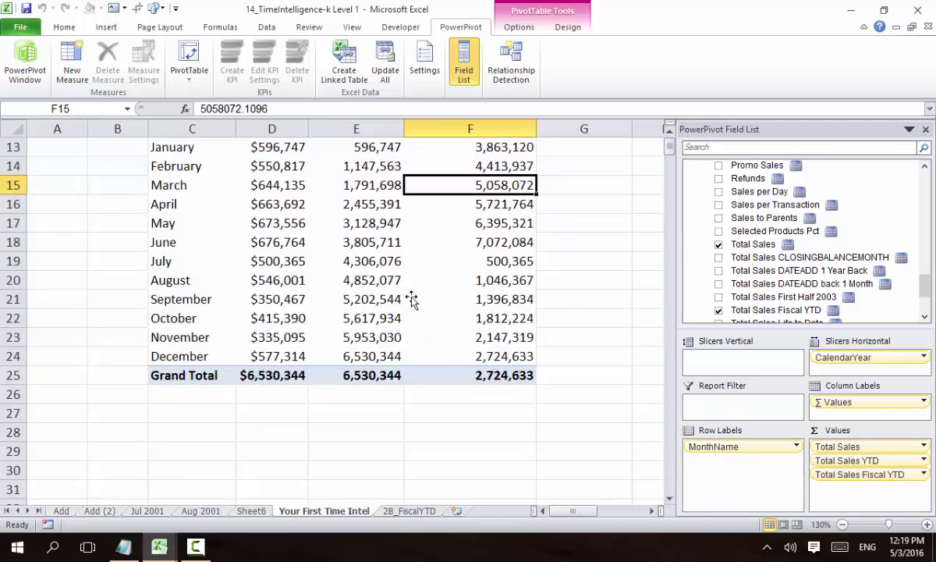
pyautogui.scroll(4, 412, 281)
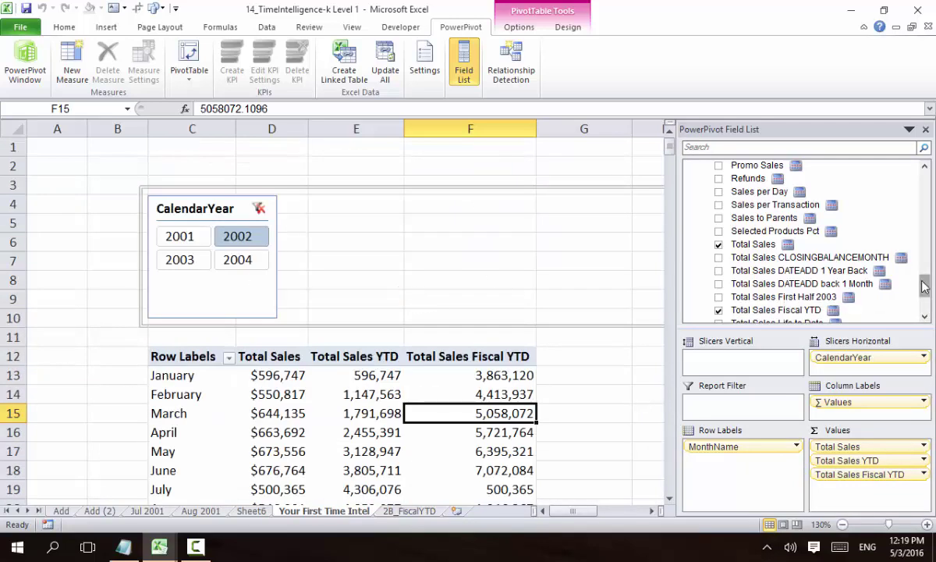
# Step: Add the Calendar table's WeekNumberOfYear field to the PivotTable's row labels beneath MonthName
pyautogui.moveTo(924, 283); pyautogui.dragTo(923, 182)
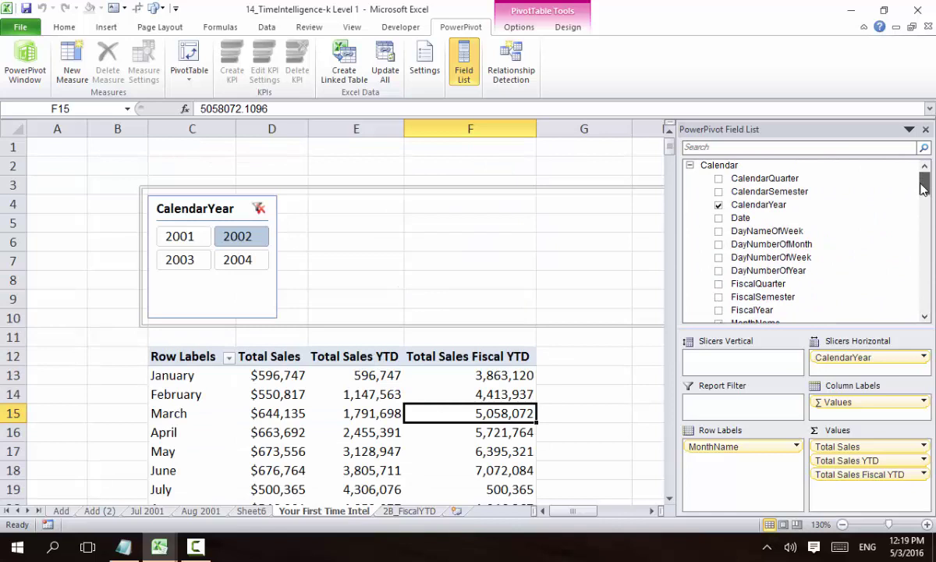
pyautogui.scroll(-2, 749, 265)
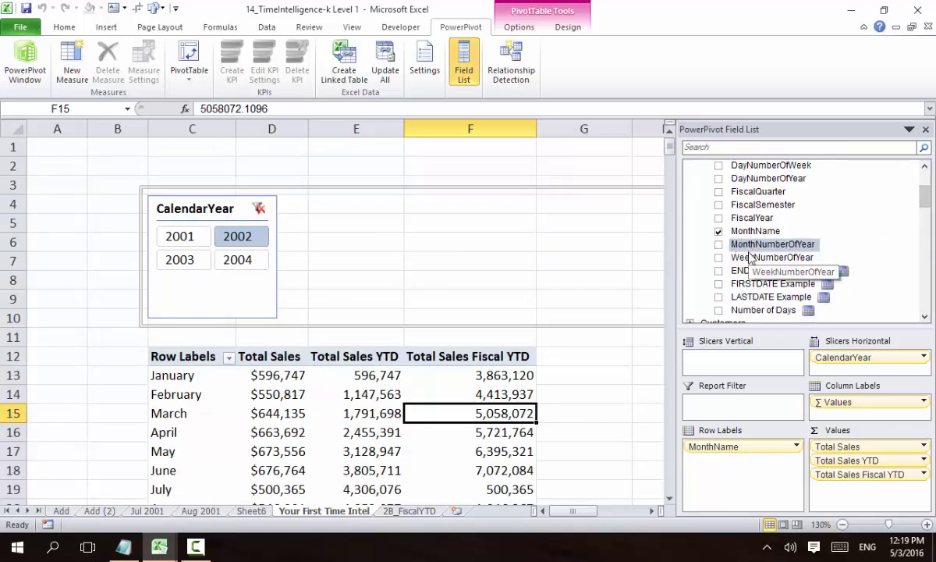
pyautogui.click(752, 262)
pyautogui.moveTo(752, 265); pyautogui.dragTo(683, 445)
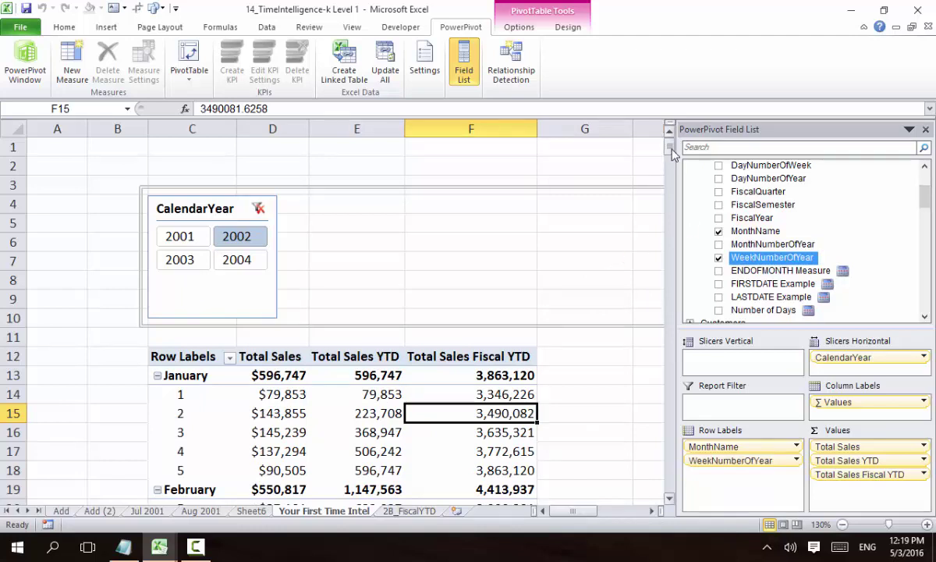
# Step: Examine the weekly Total Sales YTD and Total Sales Fiscal YTD values, starting with January's week 1
pyautogui.moveTo(670, 147); pyautogui.dragTo(672, 160)
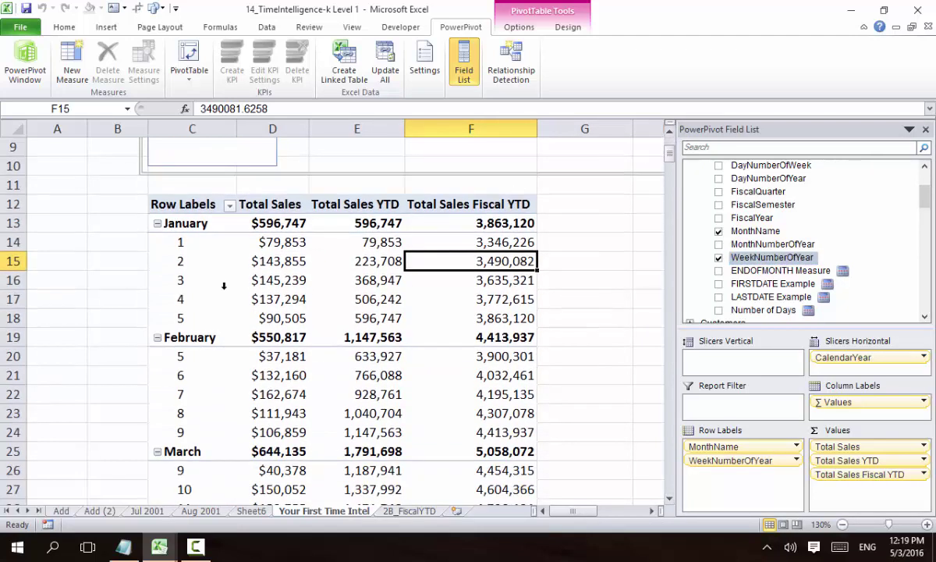
pyautogui.click(172, 243)
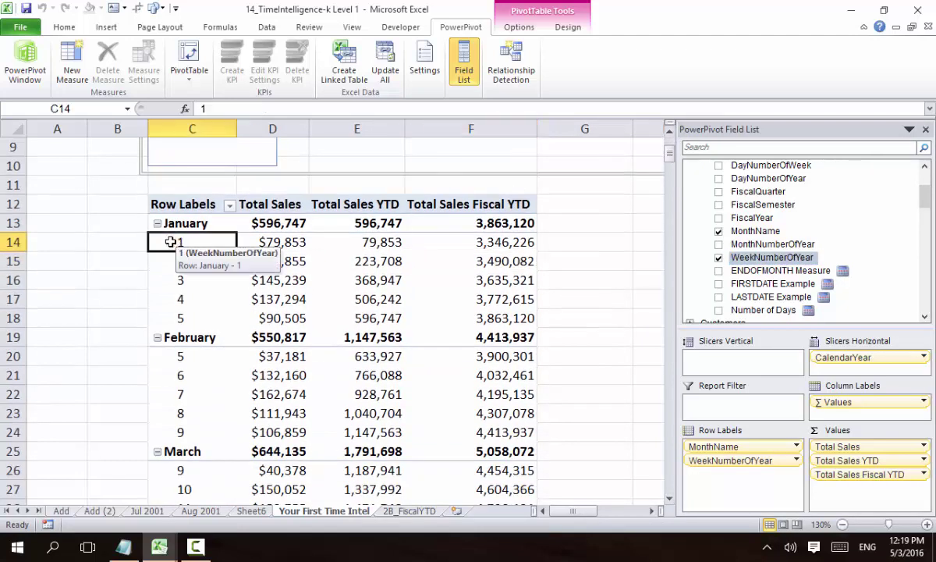
pyautogui.click(503, 247)
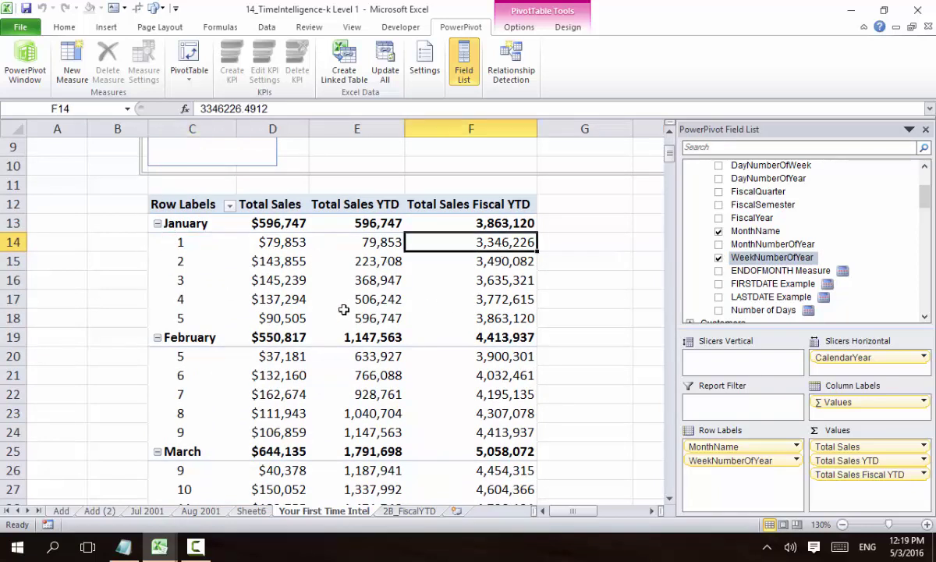
pyautogui.moveTo(349, 299)
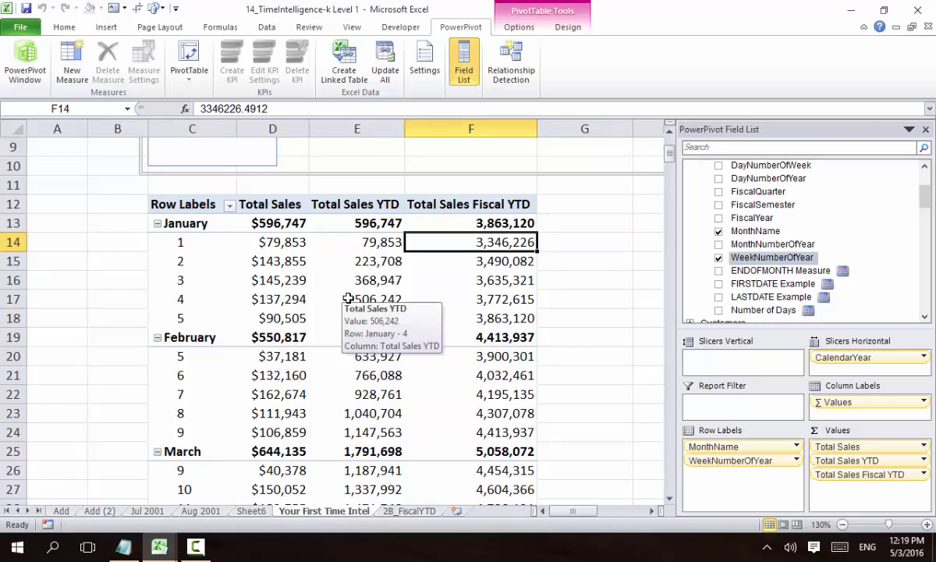
pyautogui.scroll(3, 366, 304)
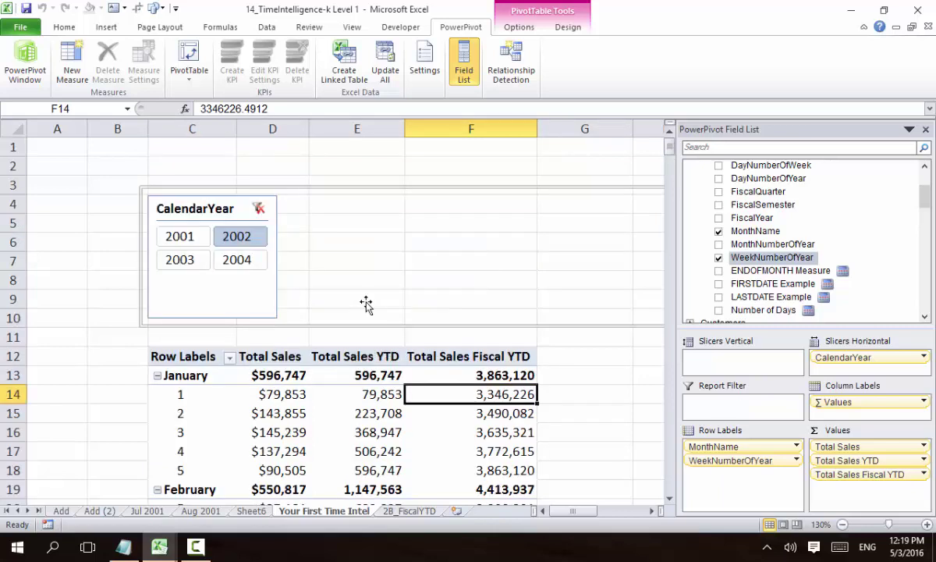
pyautogui.moveTo(379, 413)
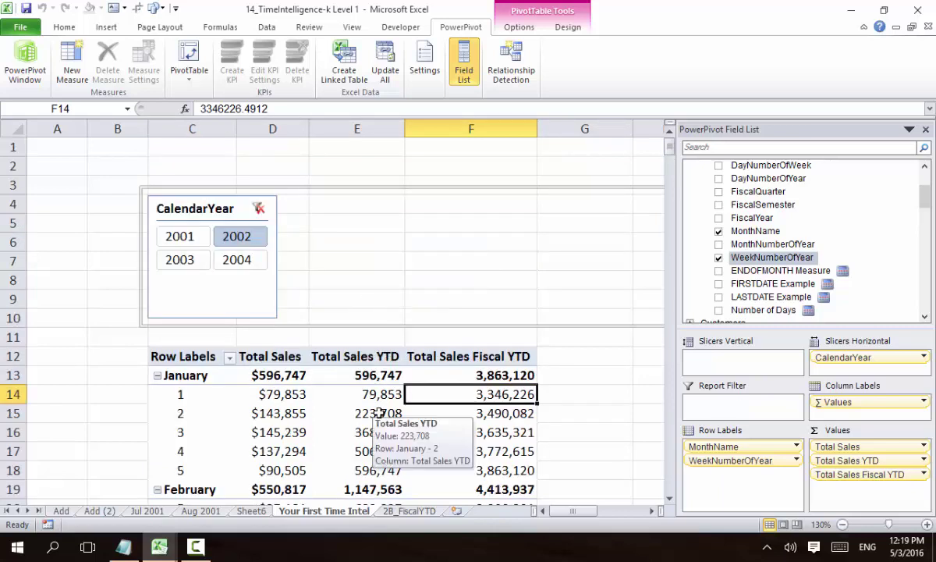